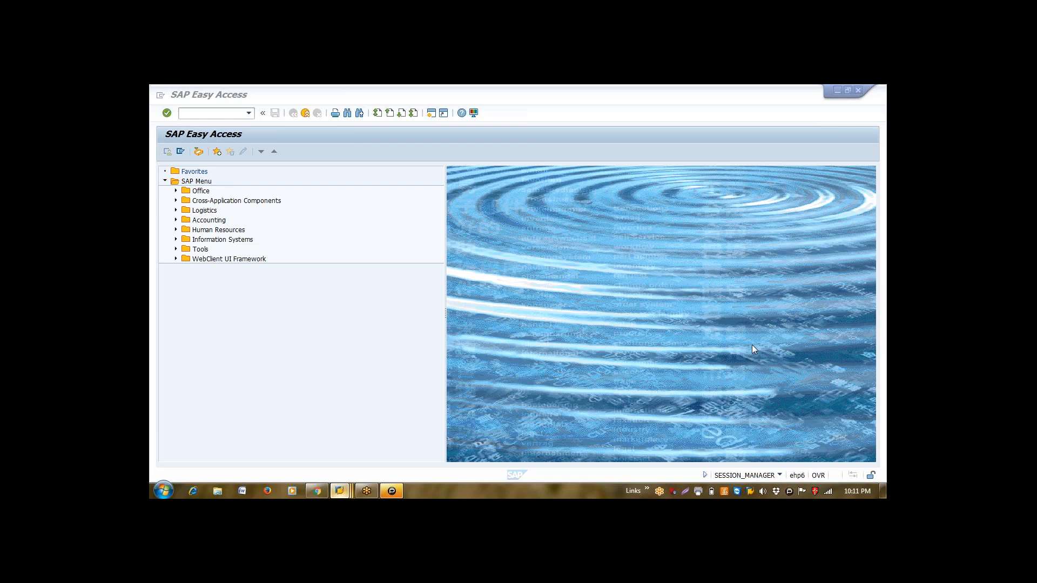
Step: Run transaction xk01 to reach the Create Vendor initial screen
{"action": "left_click", "coordinate": [194, 113]}
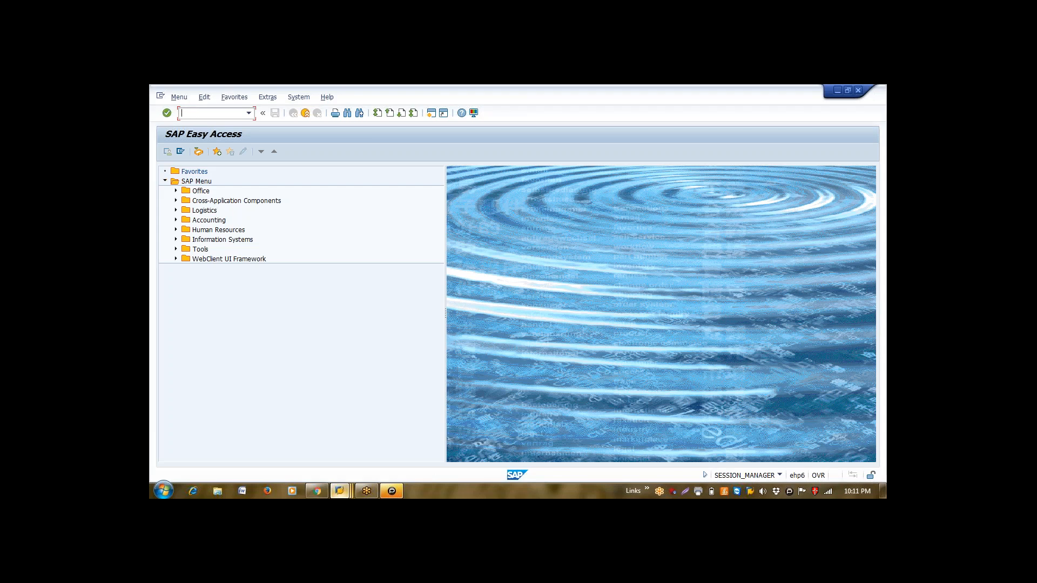
{"action": "type", "text": "xk01"}
{"action": "key", "text": "Return"}
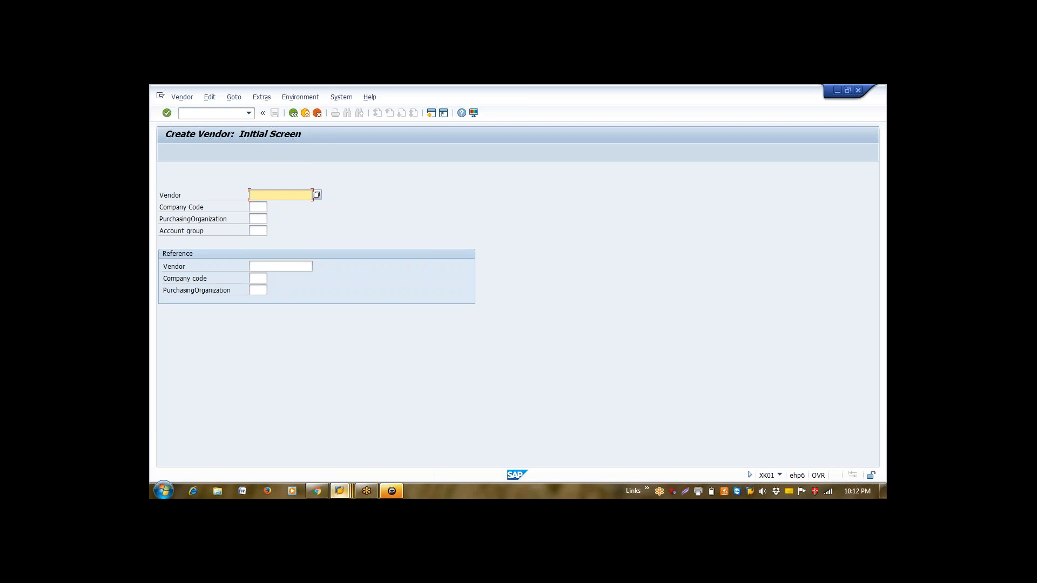
Step: Enter company code 0001 and purchasing organization 9990
{"action": "left_click", "coordinate": [257, 207]}
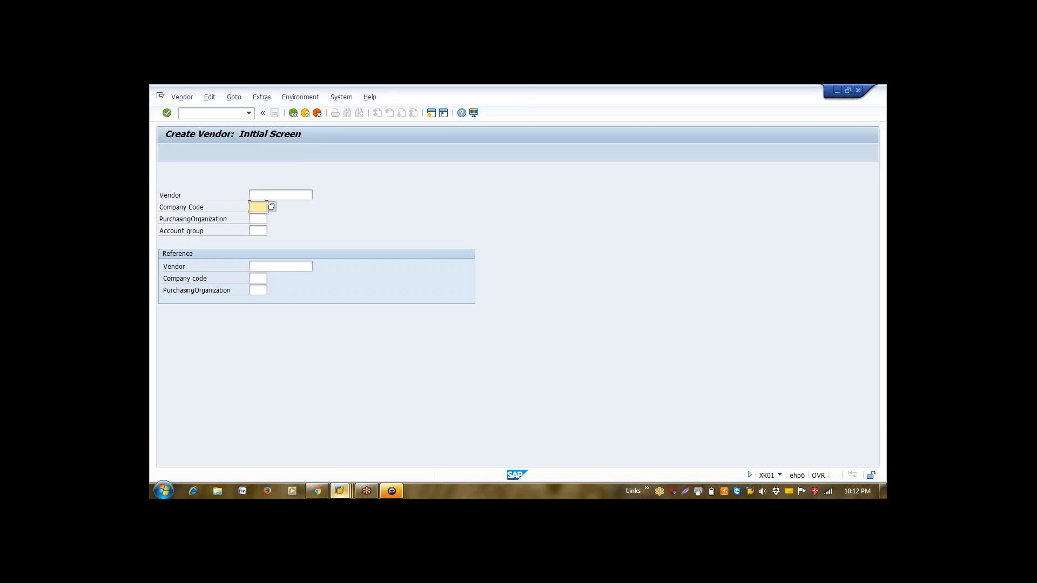
{"action": "type", "text": "0001"}
{"action": "key", "text": "Tab"}
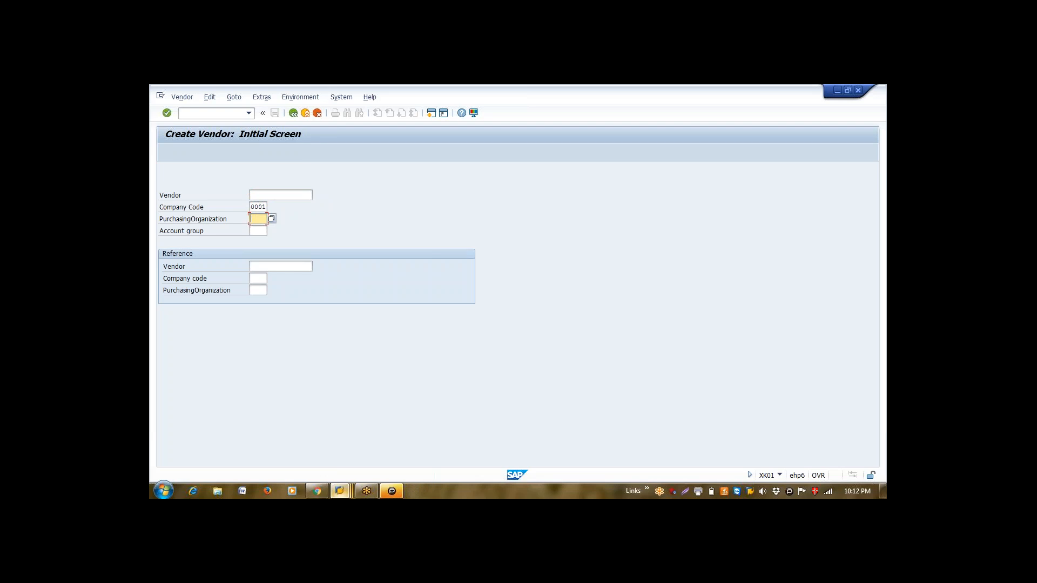
{"action": "type", "text": "9990"}
Step: Enter a trial vendor number in the Vendor field and bring up the account group list
{"action": "left_click", "coordinate": [277, 195]}
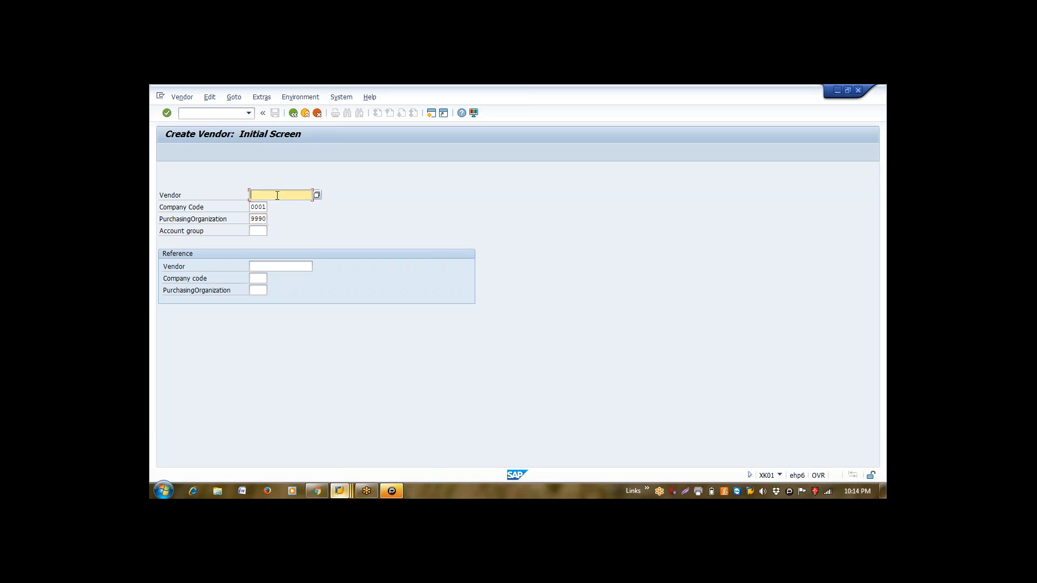
{"action": "type", "text": "VDM"}
{"action": "type", "text": "1111"}
{"action": "left_click", "coordinate": [263, 234]}
{"action": "left_click", "coordinate": [271, 231]}
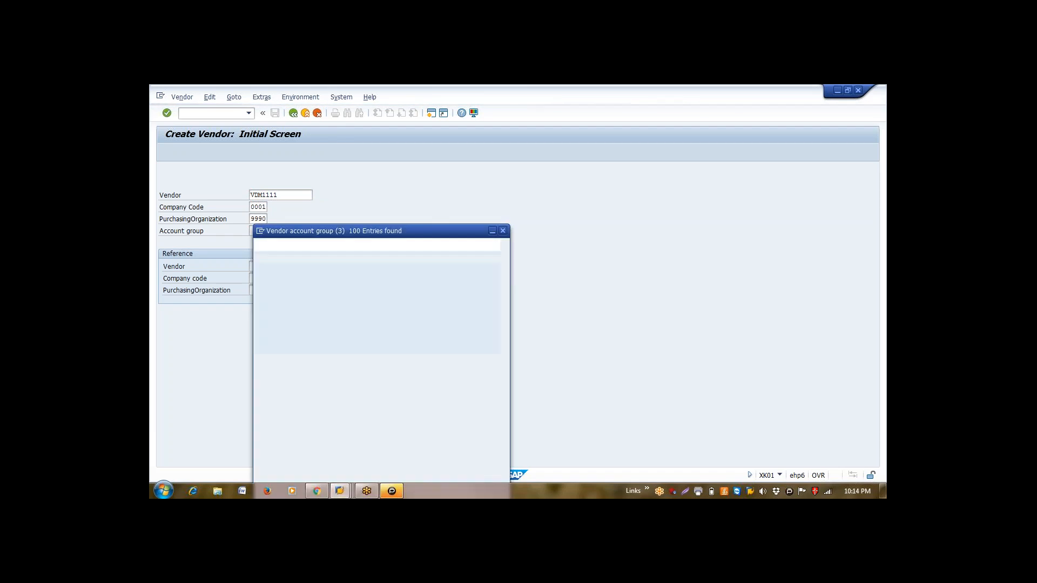
{"action": "left_click", "coordinate": [347, 190]}
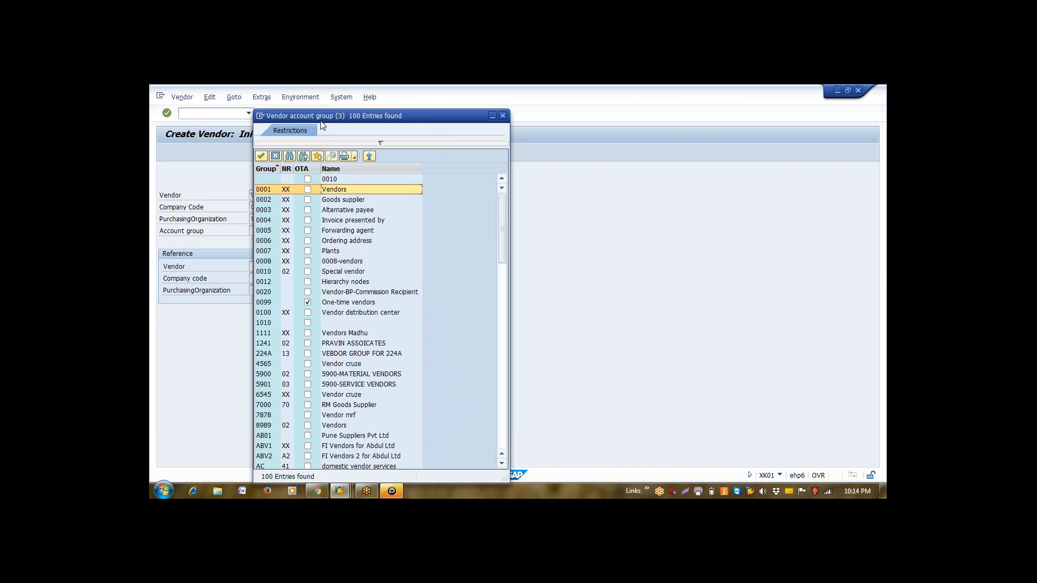
{"action": "left_click_drag", "start_coordinate": [320, 122], "coordinate": [476, 138]}
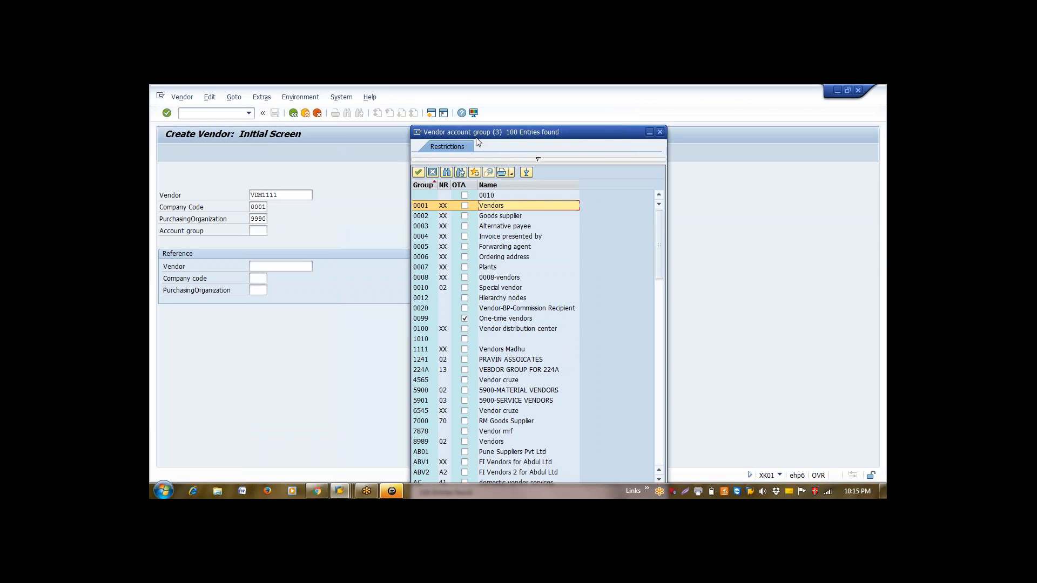
{"action": "left_click", "coordinate": [432, 171]}
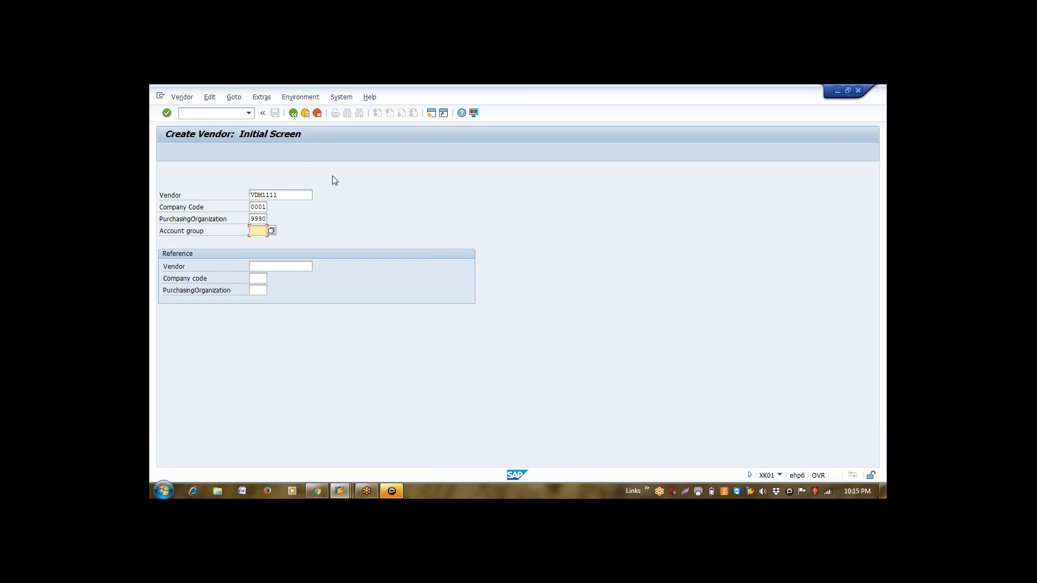
Step: Erase the trial vendor number completely, leaving the Vendor field blank
{"action": "left_click", "coordinate": [295, 195]}
{"action": "key", "text": "BackSpace"}
{"action": "key", "text": "BackSpace"}
{"action": "key", "text": "BackSpace"}
{"action": "key", "text": "BackSpace"}
{"action": "key", "text": "BackSpace"}
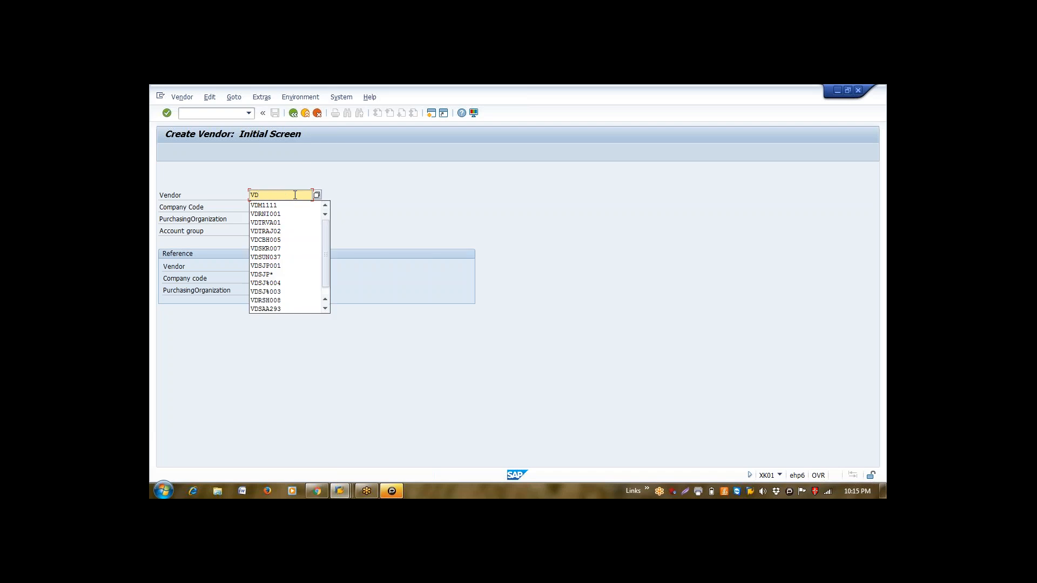
{"action": "type", "text": "T"}
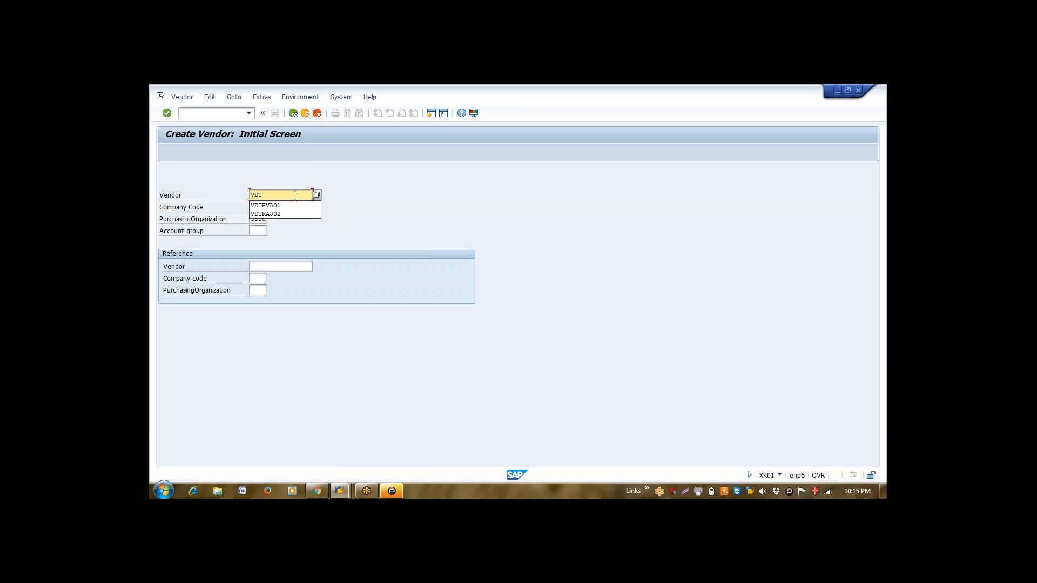
{"action": "key", "text": "BackSpace"}
{"action": "key", "text": "BackSpace"}
{"action": "key", "text": "BackSpace"}
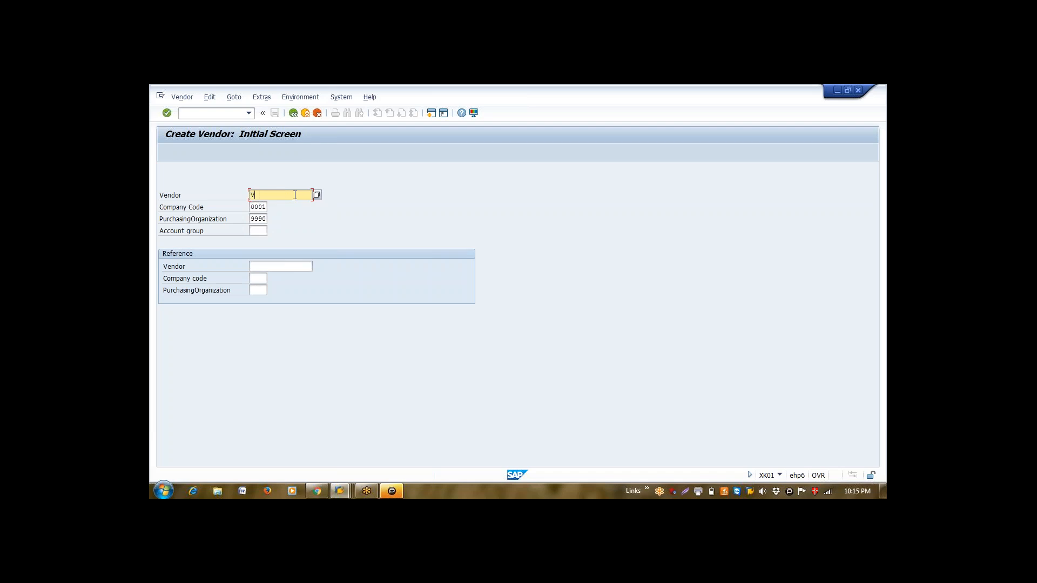
{"action": "left_click", "coordinate": [280, 193]}
{"action": "left_click", "coordinate": [259, 231]}
Step: Pick account group 0001 Vendors from the F4 help list and confirm it
{"action": "left_click", "coordinate": [271, 232]}
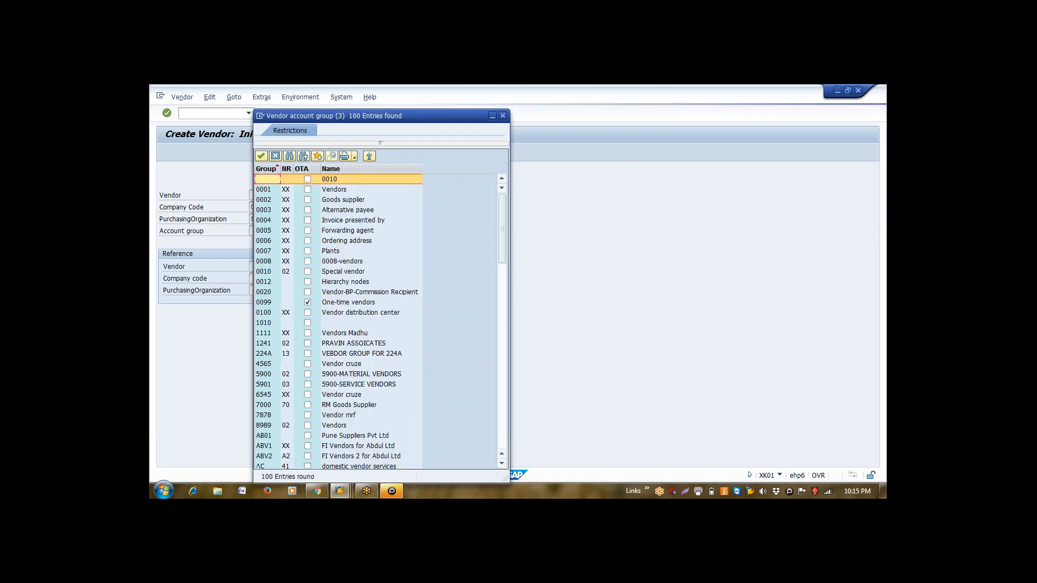
{"action": "left_click", "coordinate": [265, 190]}
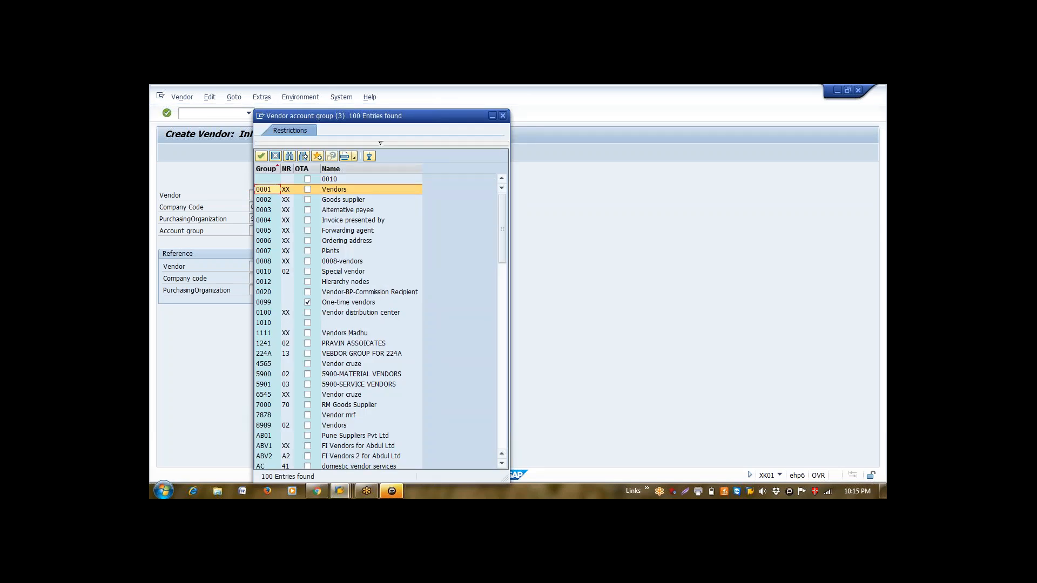
{"action": "key", "text": "Return"}
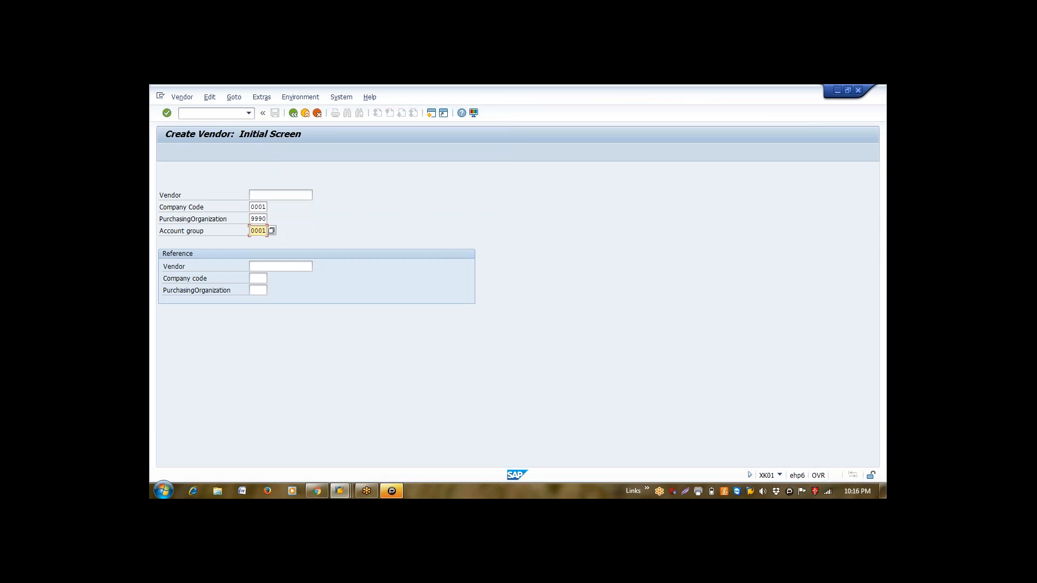
Step: Validate the company code 0001, purchasing org 9990 and account group 0001 entries
{"action": "key", "text": "Return"}
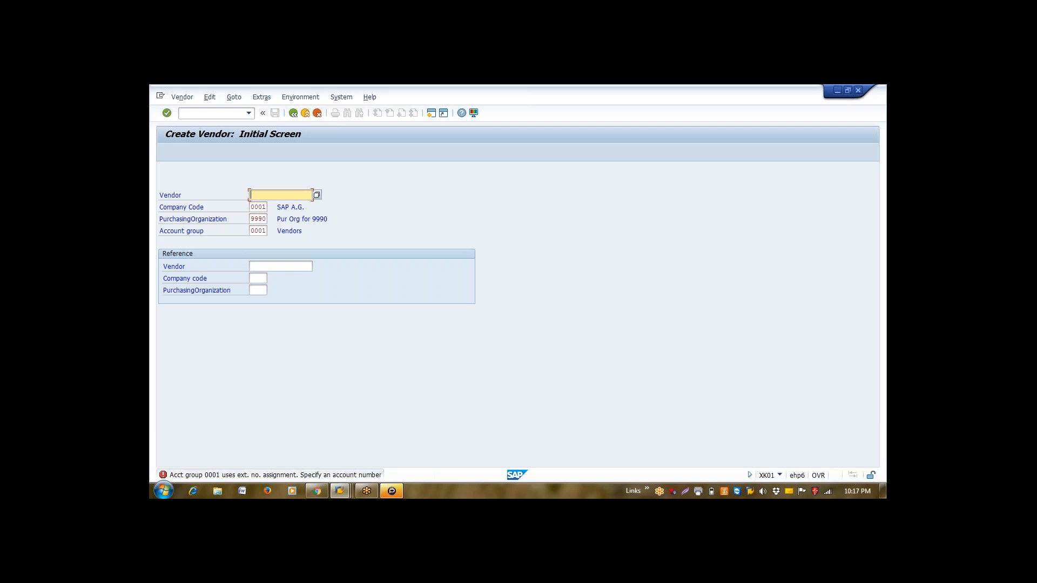
Step: Enter the vendor number and continue to the Create Vendor: Address screen
{"action": "type", "text": "v"}
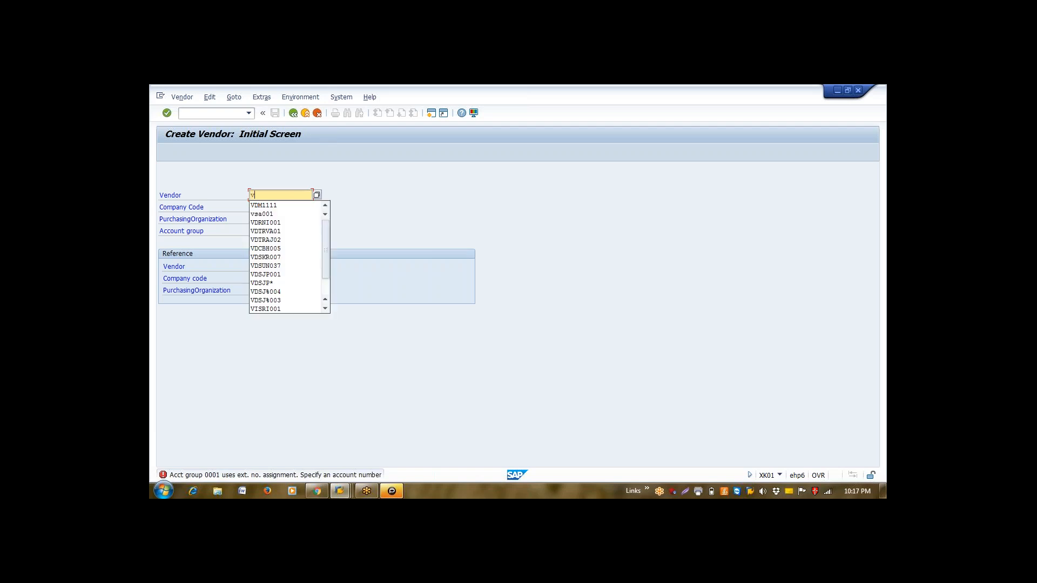
{"action": "type", "text": "d"}
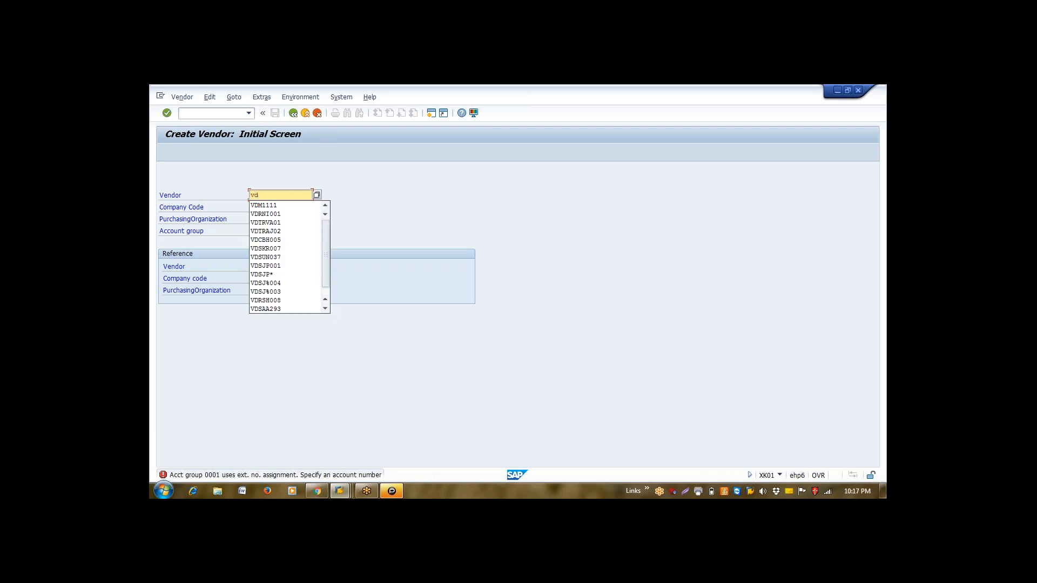
{"action": "type", "text": "m0001"}
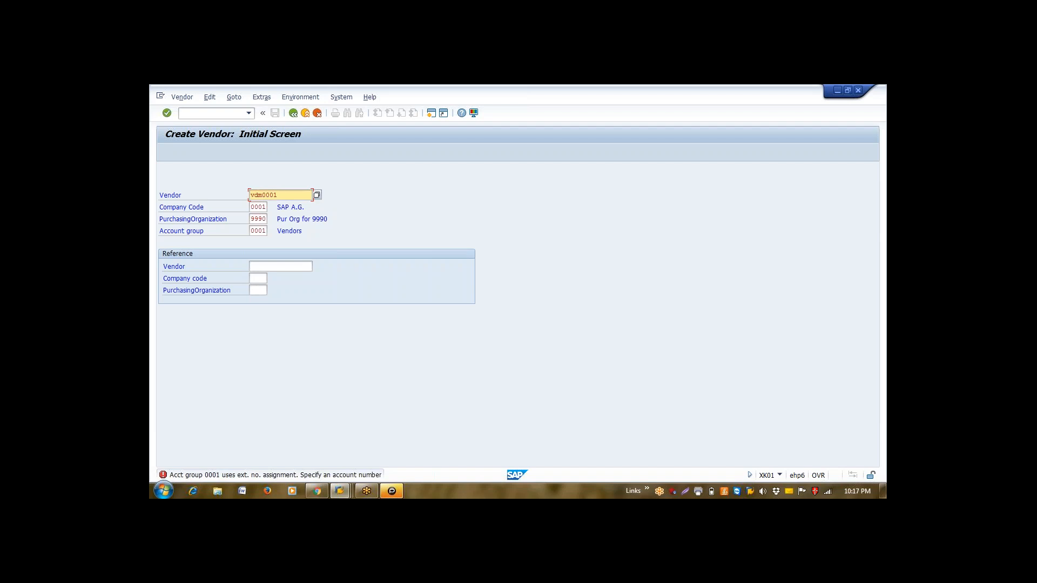
{"action": "key", "text": "Return"}
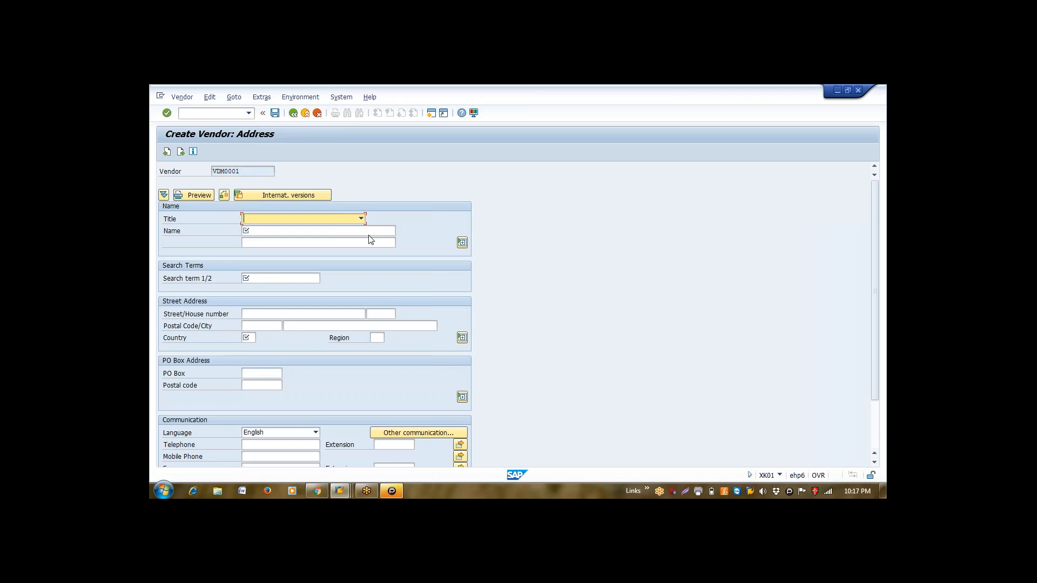
Step: Choose Ms. as the vendor's title from the Title dropdown
{"action": "left_click", "coordinate": [361, 218]}
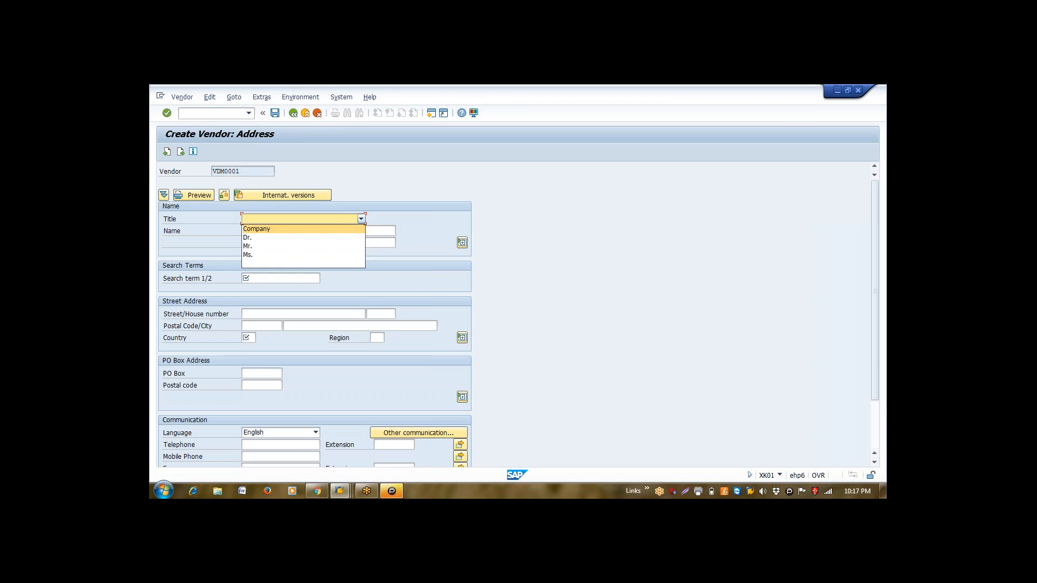
{"action": "key", "text": "Down"}
{"action": "key", "text": "Down"}
{"action": "key", "text": "Down"}
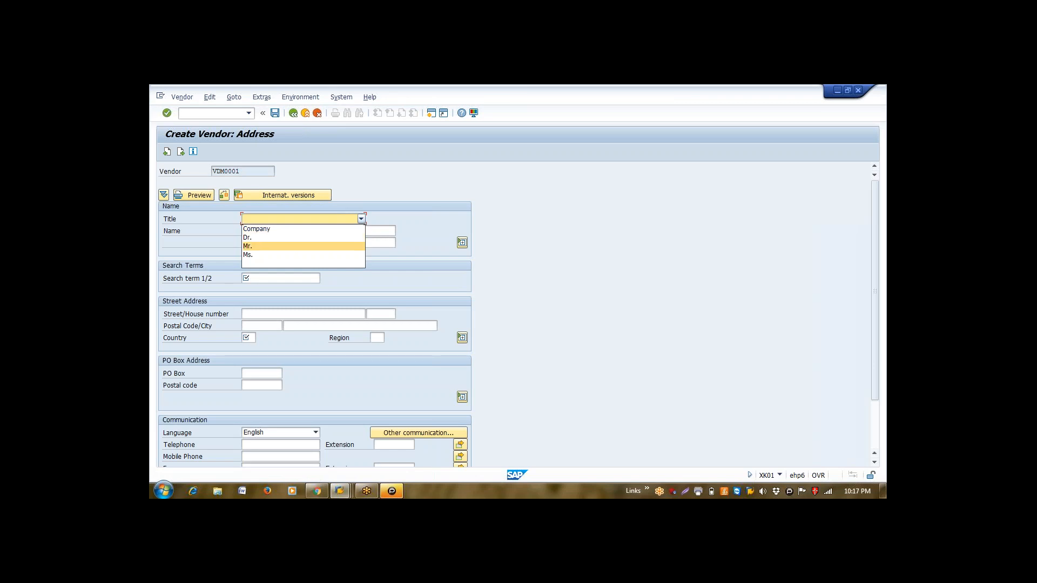
{"action": "key", "text": "Return"}
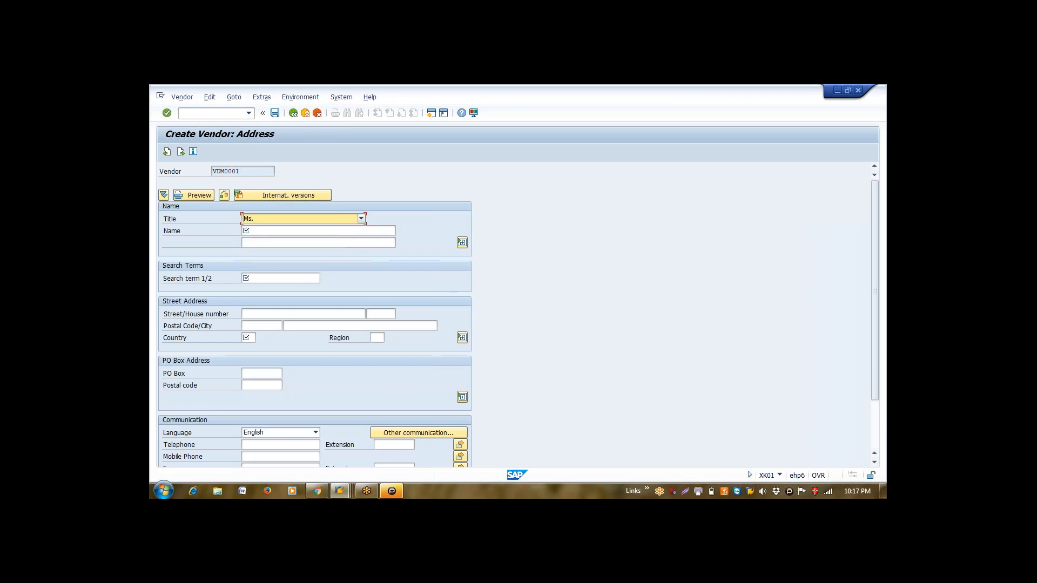
{"action": "left_click", "coordinate": [304, 231]}
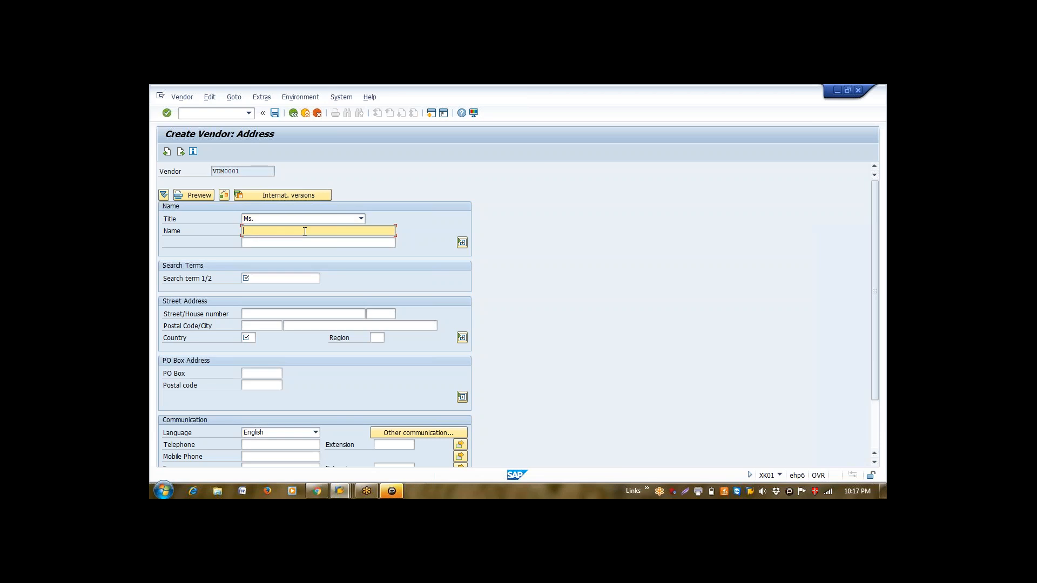
Step: Enter ABC LTD as the vendor's name
{"action": "type", "text": "ABC LTD"}
{"action": "left_click", "coordinate": [280, 279]}
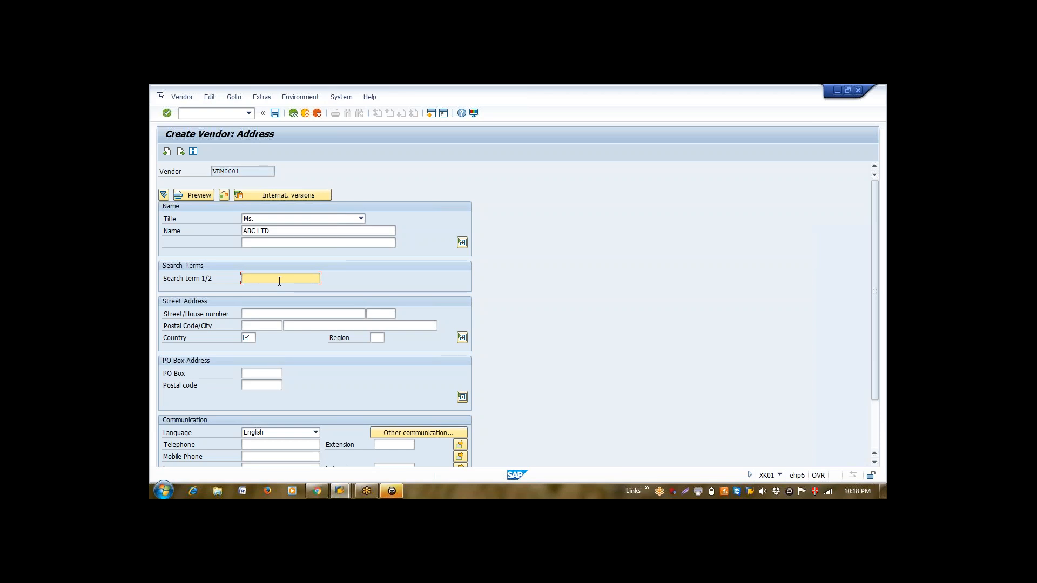
Step: Replace the mistaken L& search term with ABC
{"action": "type", "text": "L&"}
{"action": "key", "text": "BackSpace"}
{"action": "key", "text": "BackSpace"}
{"action": "key", "text": "BackSpace"}
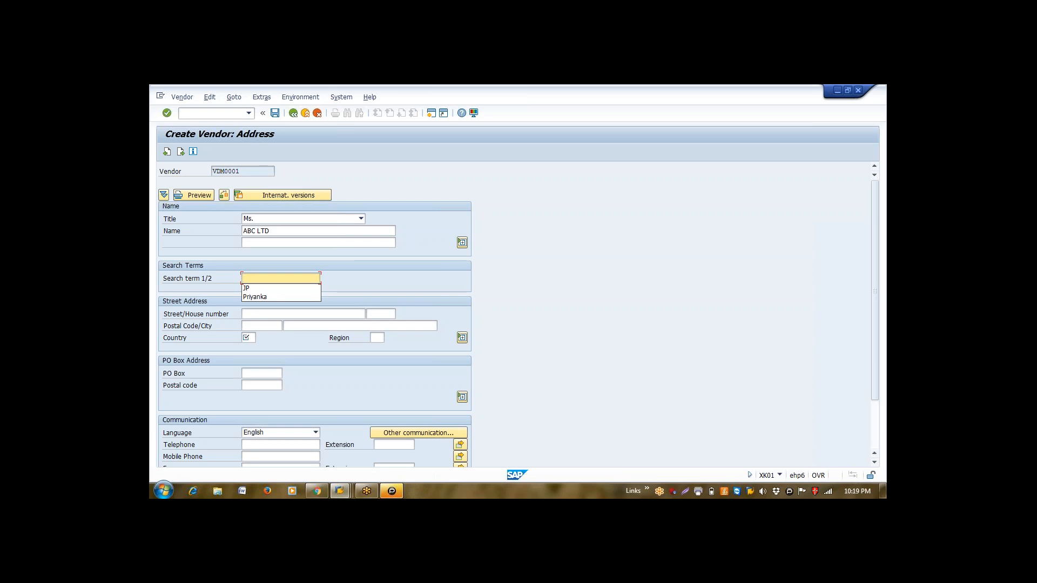
{"action": "type", "text": "AB"}
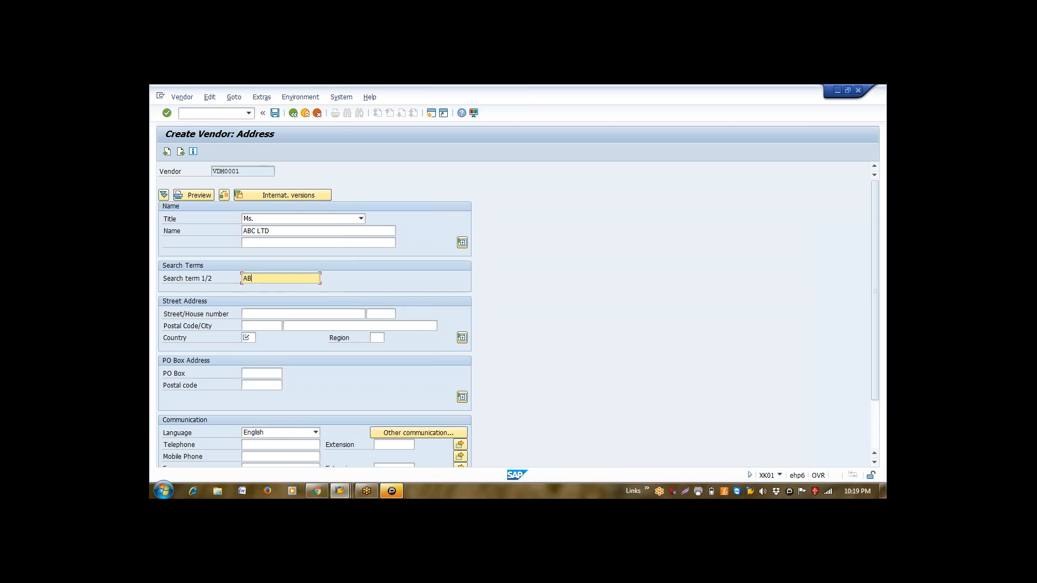
{"action": "type", "text": "C"}
Step: Enter street 'XYZ road' and country IN for ABC LTD, then continue to the Control screen
{"action": "key", "text": "Tab"}
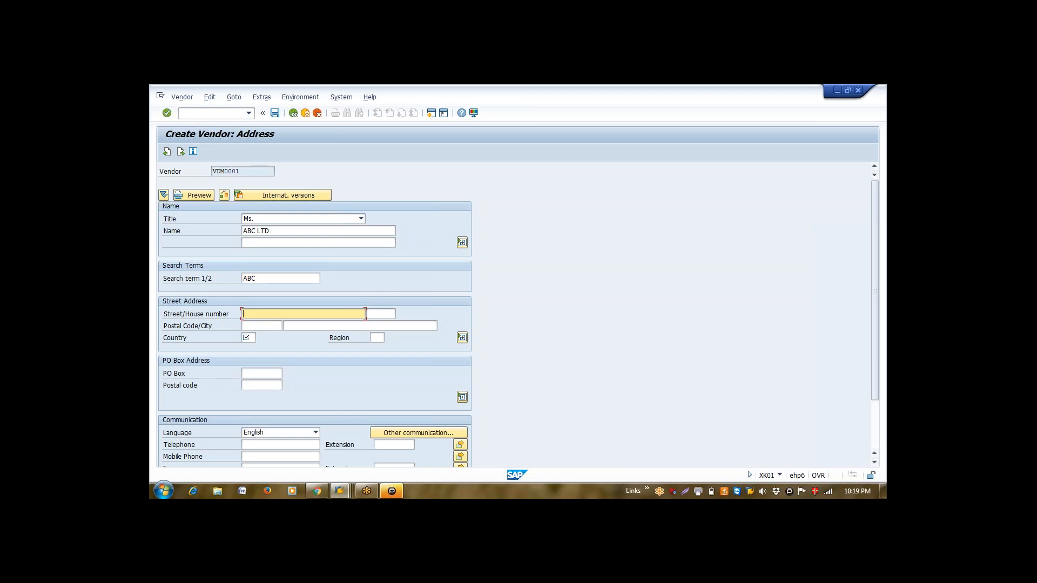
{"action": "type", "text": "ROA"}
{"action": "key", "text": "BackSpace"}
{"action": "key", "text": "BackSpace"}
{"action": "key", "text": "BackSpace"}
{"action": "type", "text": "Y"}
{"action": "key", "text": "Return"}
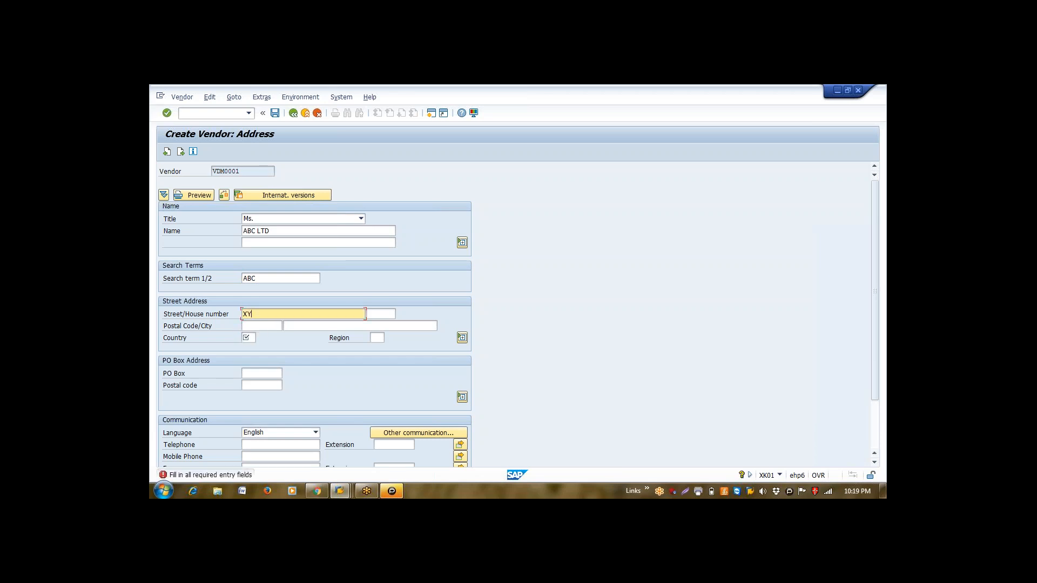
{"action": "type", "text": "Z road"}
{"action": "key", "text": "Tab"}
{"action": "key", "text": "Tab"}
{"action": "key", "text": "Tab"}
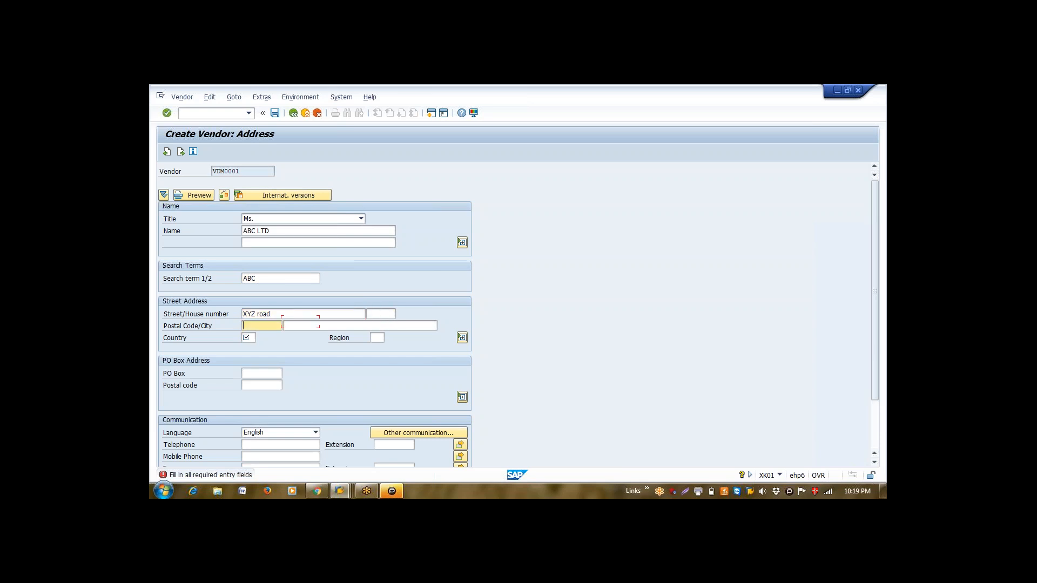
{"action": "key", "text": "Tab"}
{"action": "type", "text": "in"}
{"action": "key", "text": "Return"}
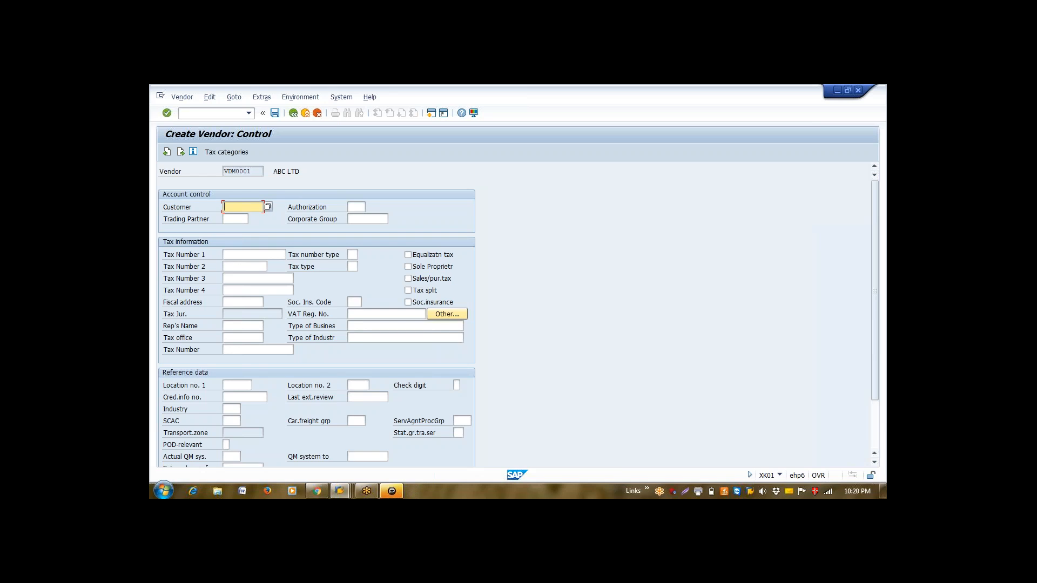
Step: Leave the control data empty and continue to the Payment transactions screen
{"action": "key", "text": "Return"}
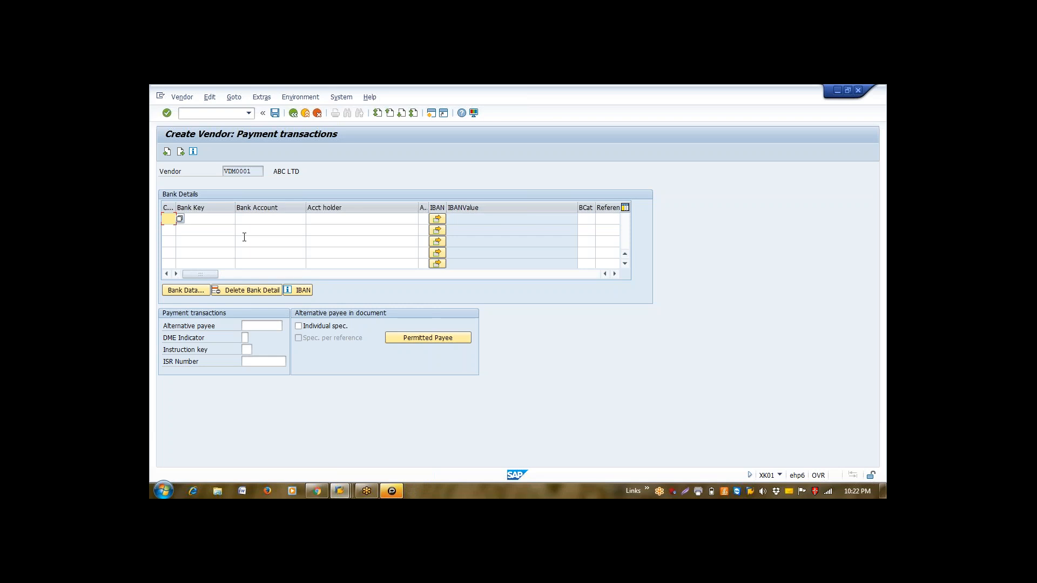
Step: Skip the bank details and continue to the Contact persons screen
{"action": "key", "text": "Return"}
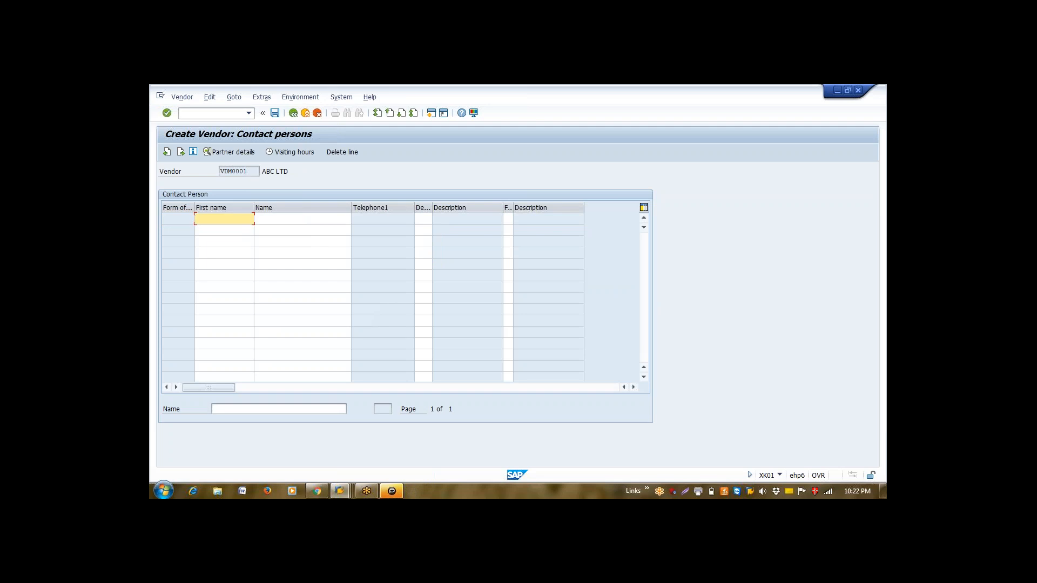
Step: Type the contact's full name, then clear the combined entry from the first-name field
{"action": "type", "text": "Ramesh_Singh"}
{"action": "key", "text": "Tab"}
{"action": "key", "text": "Return"}
{"action": "type", "text": "s"}
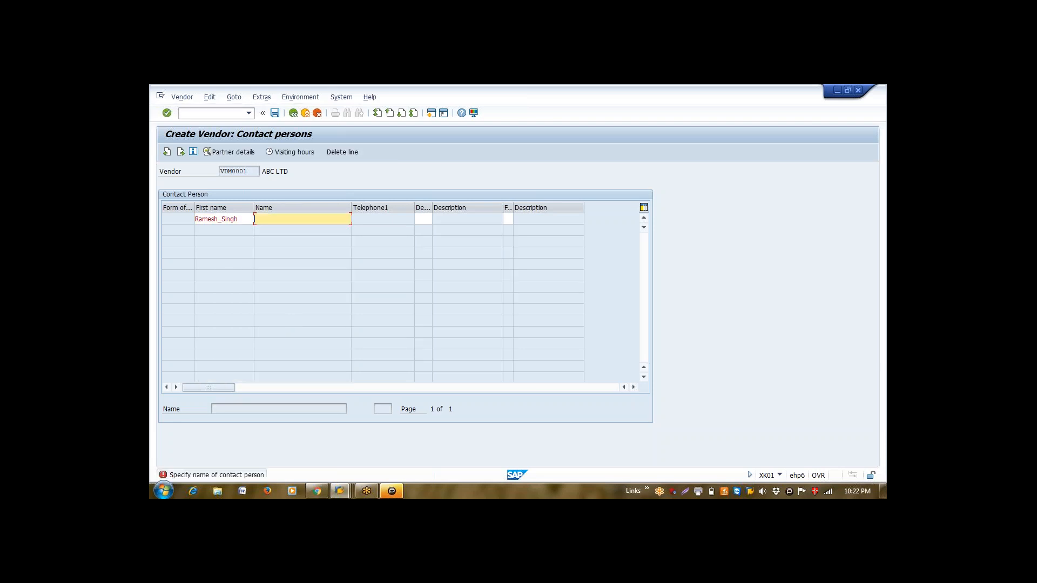
{"action": "key", "text": "BackSpace"}
{"action": "key", "text": "shift+Tab"}
{"action": "key", "text": "Delete"}
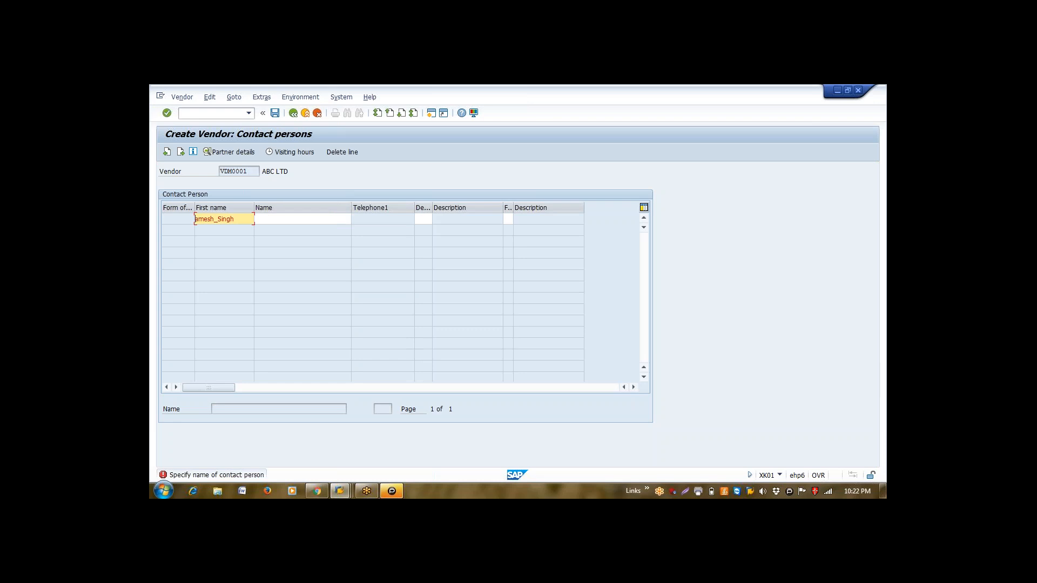
{"action": "key", "text": "Delete"}
{"action": "key", "text": "Delete"}
{"action": "key", "text": "Delete"}
{"action": "key", "text": "Delete"}
{"action": "key", "text": "Delete"}
{"action": "key", "text": "Delete"}
{"action": "key", "text": "Delete"}
{"action": "key", "text": "Delete"}
{"action": "key", "text": "Delete"}
{"action": "key", "text": "Delete"}
{"action": "key", "text": "Delete"}
Step: Enter the contact's first and last name separately, then go to the company code 0001 accounting information
{"action": "type", "text": "Ramesh"}
{"action": "key", "text": "Tab"}
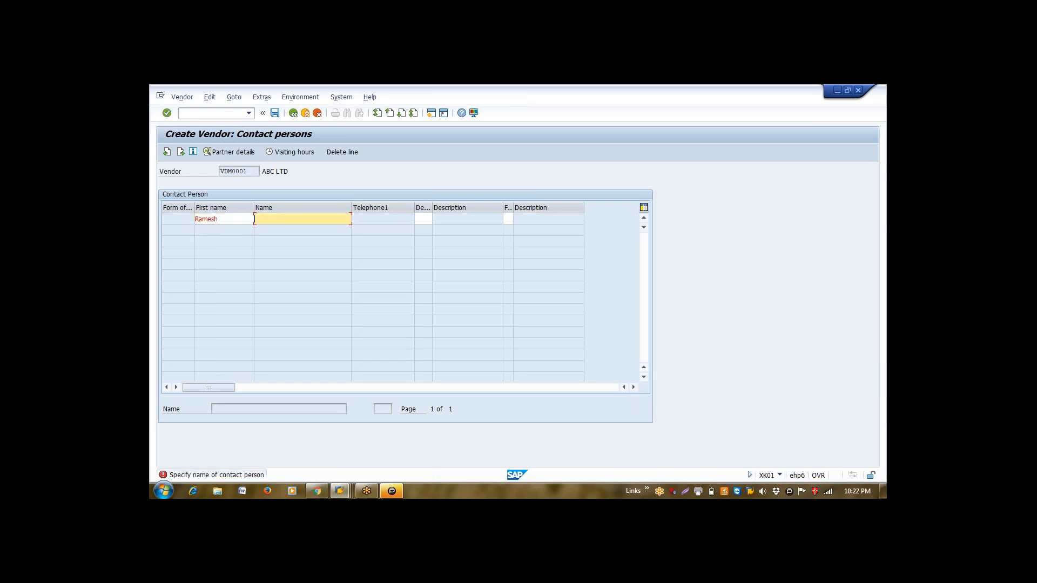
{"action": "type", "text": "singh"}
{"action": "key", "text": "Return"}
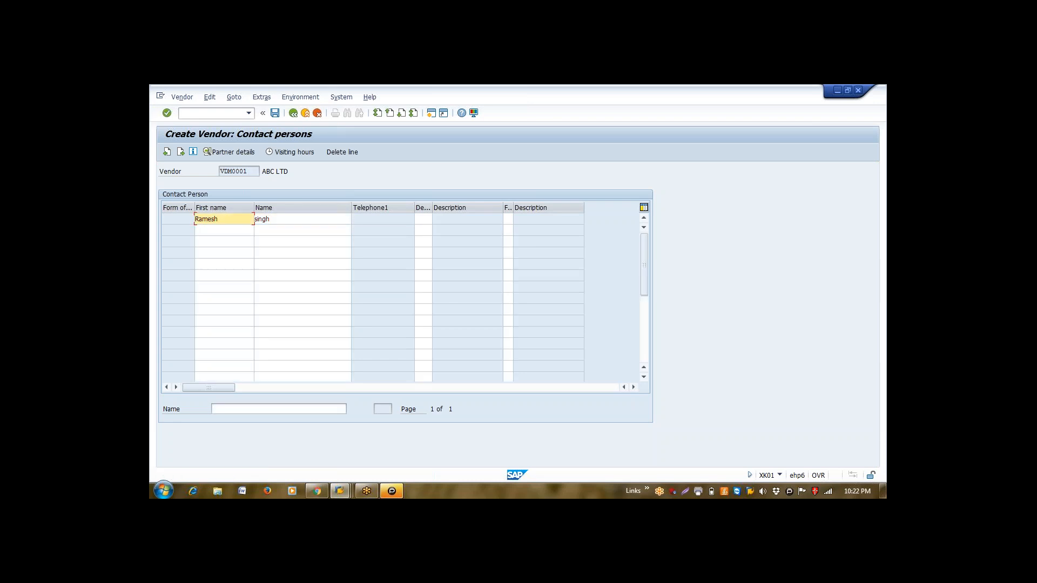
{"action": "left_click", "coordinate": [182, 155]}
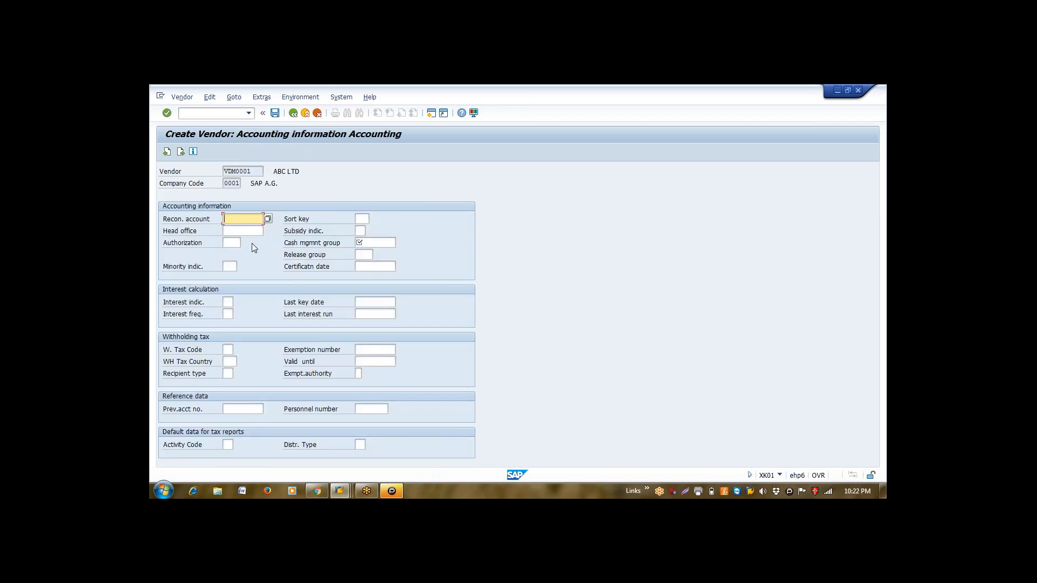
Step: Pick reconciliation account 31000 from the Recon. account list
{"action": "key", "text": "Tab"}
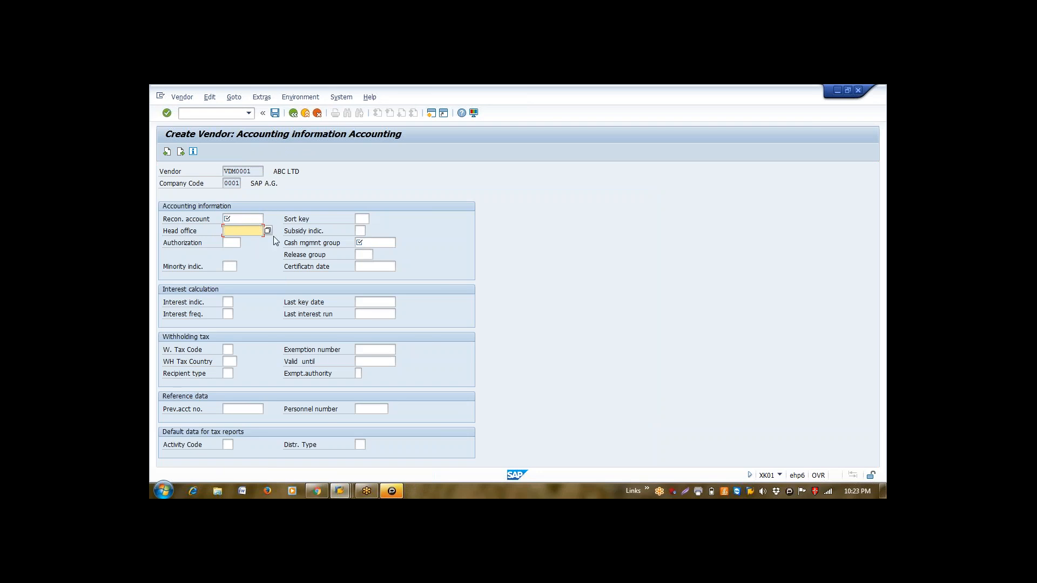
{"action": "left_click", "coordinate": [231, 219]}
{"action": "left_click", "coordinate": [268, 218]}
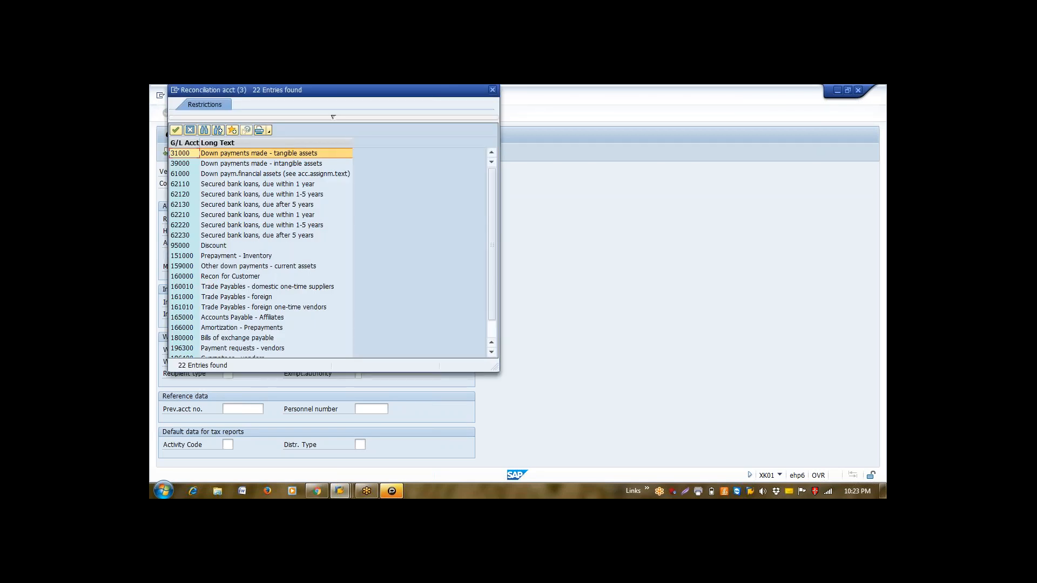
{"action": "key", "text": "Down"}
{"action": "key", "text": "Down"}
{"action": "key", "text": "Down"}
{"action": "key", "text": "Down"}
{"action": "key", "text": "Down"}
{"action": "key", "text": "Down"}
{"action": "key", "text": "Down"}
{"action": "key", "text": "Down"}
{"action": "key", "text": "Down"}
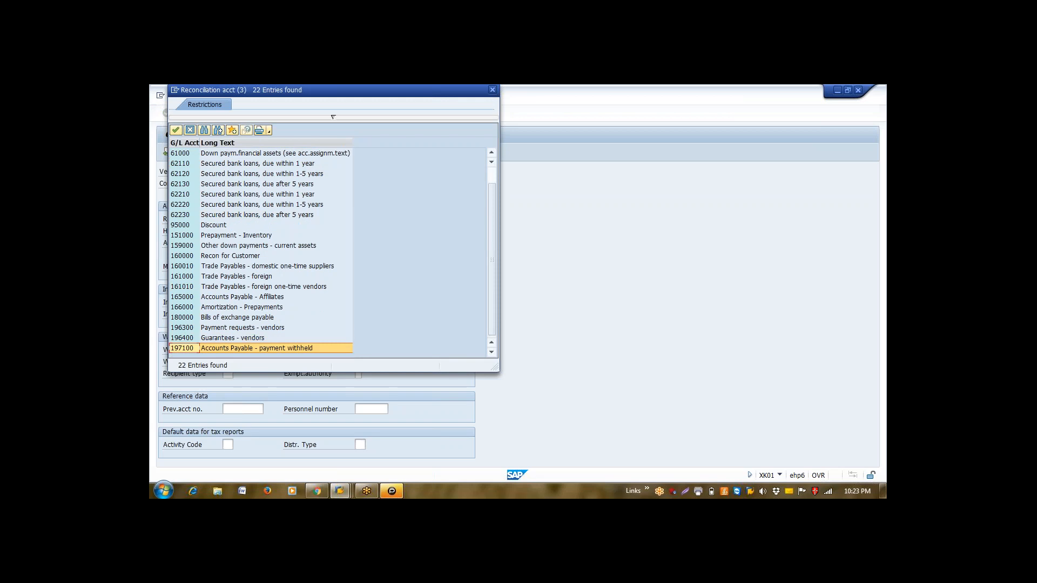
{"action": "key", "text": "Up"}
{"action": "key", "text": "Up"}
{"action": "key", "text": "Up"}
{"action": "key", "text": "Up"}
{"action": "key", "text": "Up"}
{"action": "key", "text": "Up"}
{"action": "key", "text": "Up"}
{"action": "key", "text": "Up"}
{"action": "key", "text": "Up"}
{"action": "key", "text": "Up"}
{"action": "key", "text": "Up"}
{"action": "key", "text": "Up"}
{"action": "key", "text": "Up"}
{"action": "key", "text": "Up"}
{"action": "key", "text": "Up"}
{"action": "key", "text": "Up"}
{"action": "key", "text": "Up"}
{"action": "key", "text": "Up"}
{"action": "key", "text": "Up"}
{"action": "key", "text": "Up"}
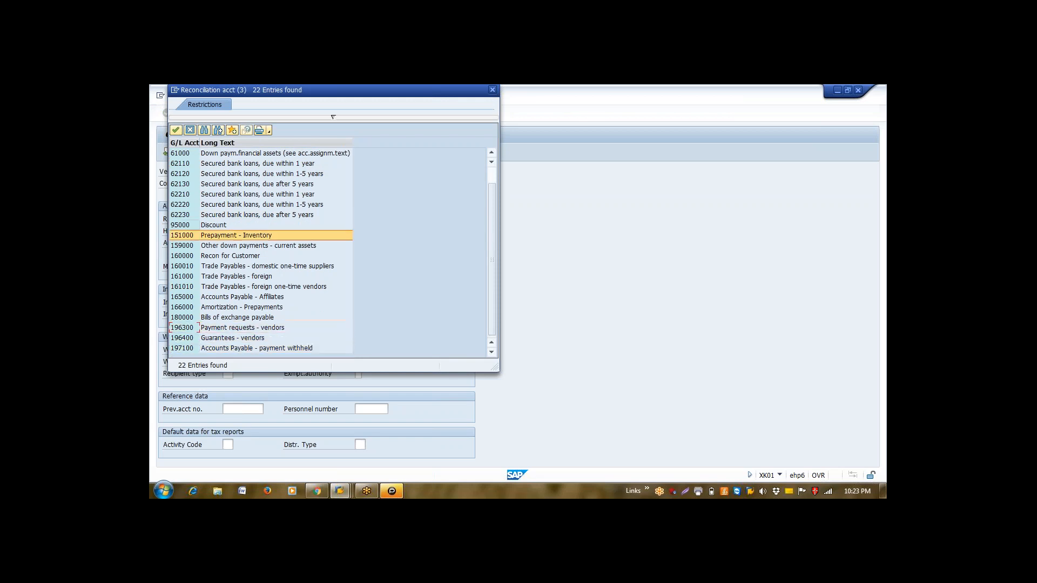
{"action": "key", "text": "Return"}
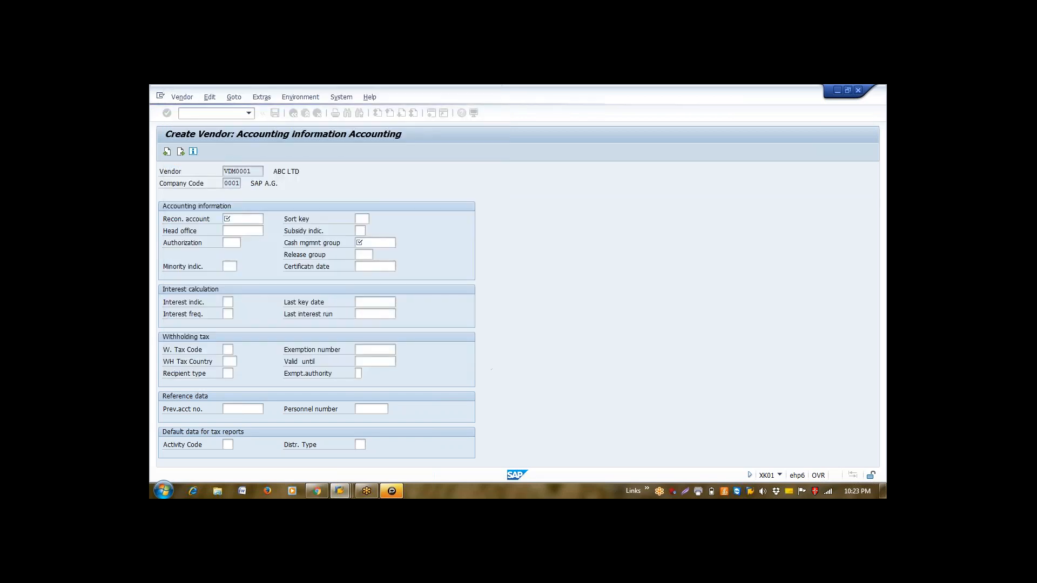
Step: Submit the accounting information so SAP flags the missing Cash mgmnt group
{"action": "key", "text": "Return"}
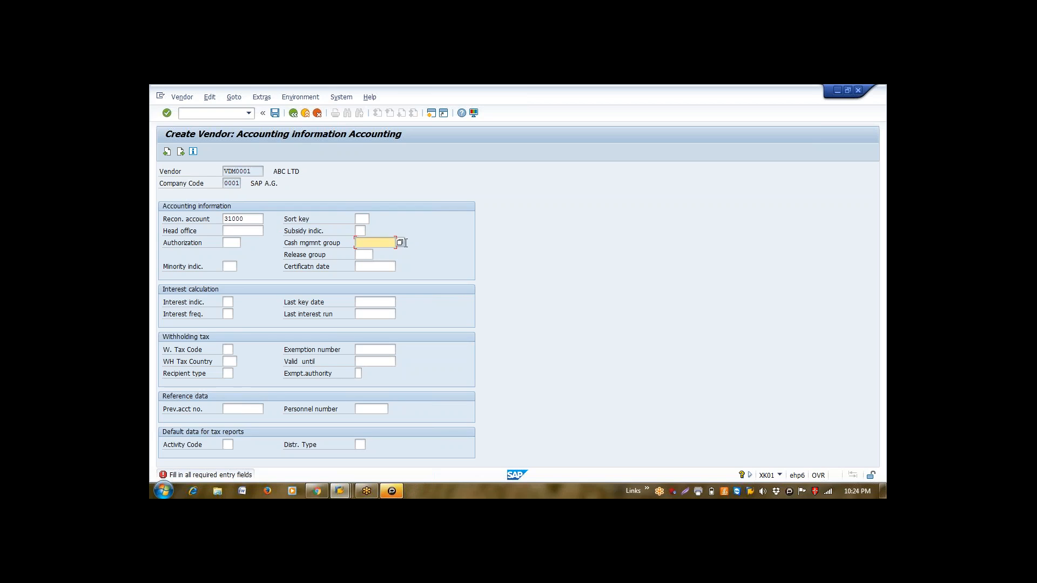
Step: Choose planning group A1 Domestic as the cash management group
{"action": "left_click", "coordinate": [400, 242]}
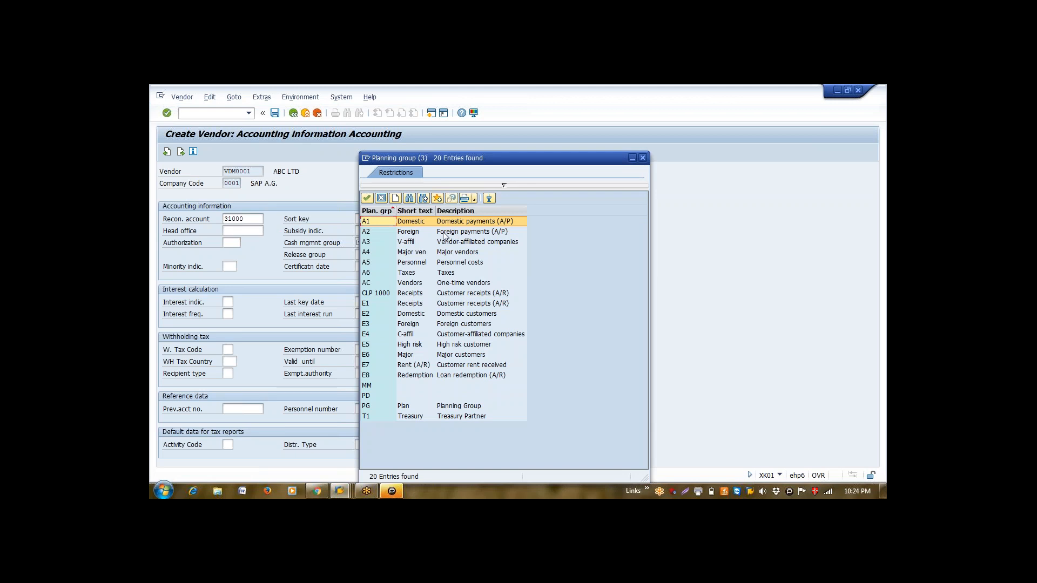
{"action": "double_click", "coordinate": [423, 220]}
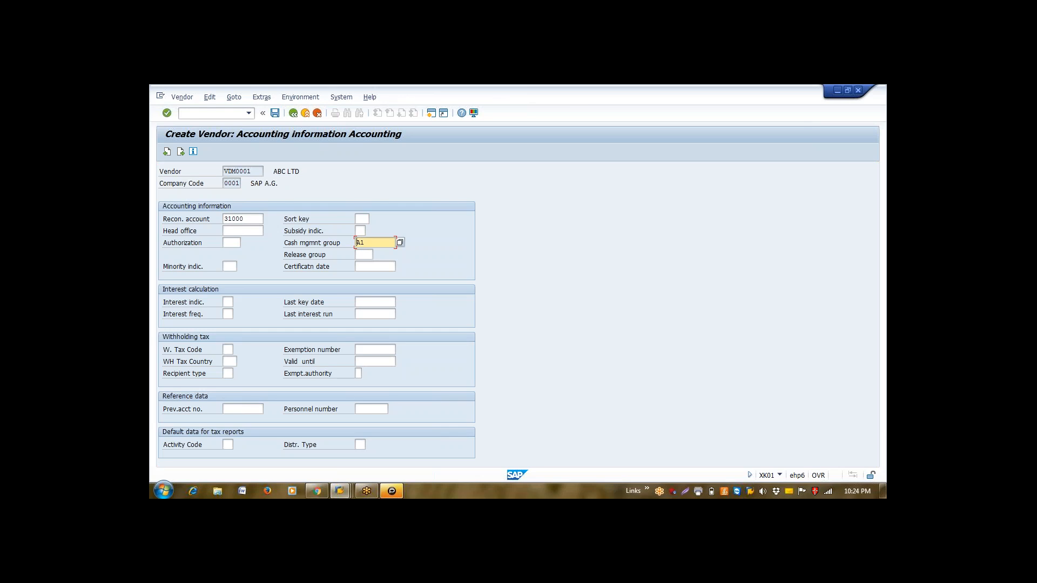
Step: Advance to Payment transactions Accounting and show the Terms of Payment list
{"action": "key", "text": "Return"}
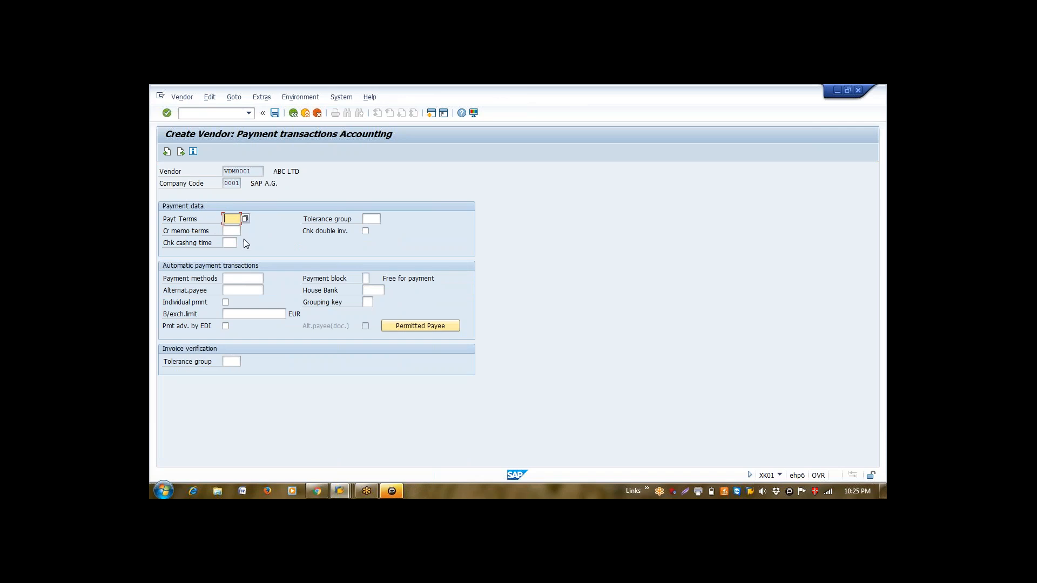
{"action": "left_click", "coordinate": [244, 219]}
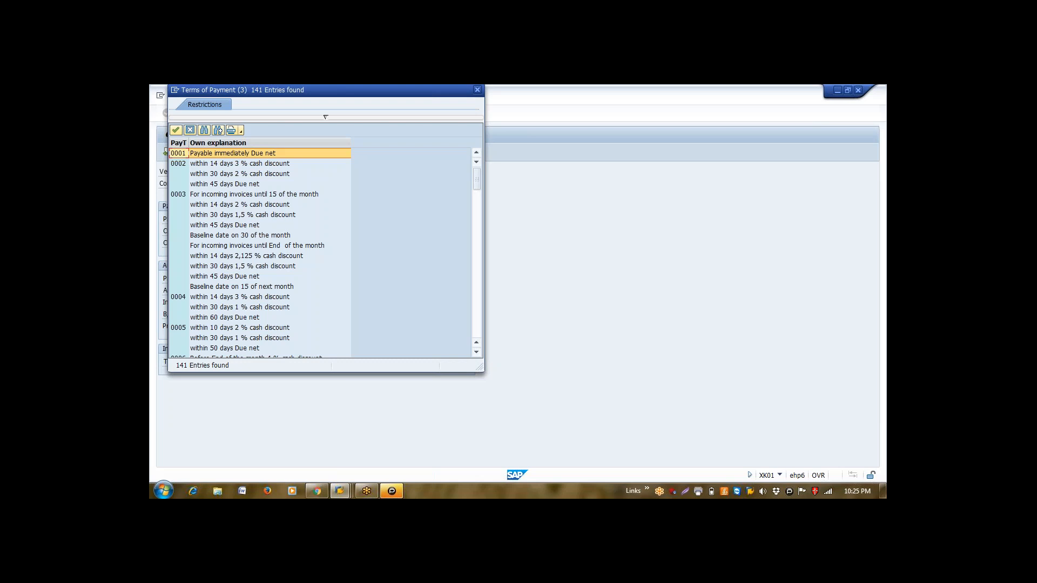
{"action": "left_click", "coordinate": [178, 164]}
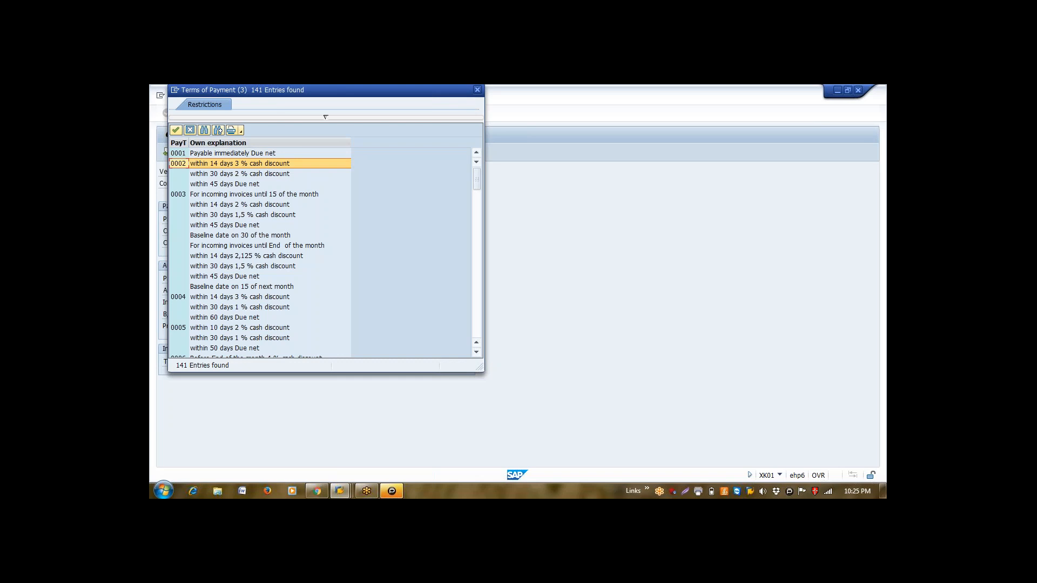
{"action": "key", "text": "Down"}
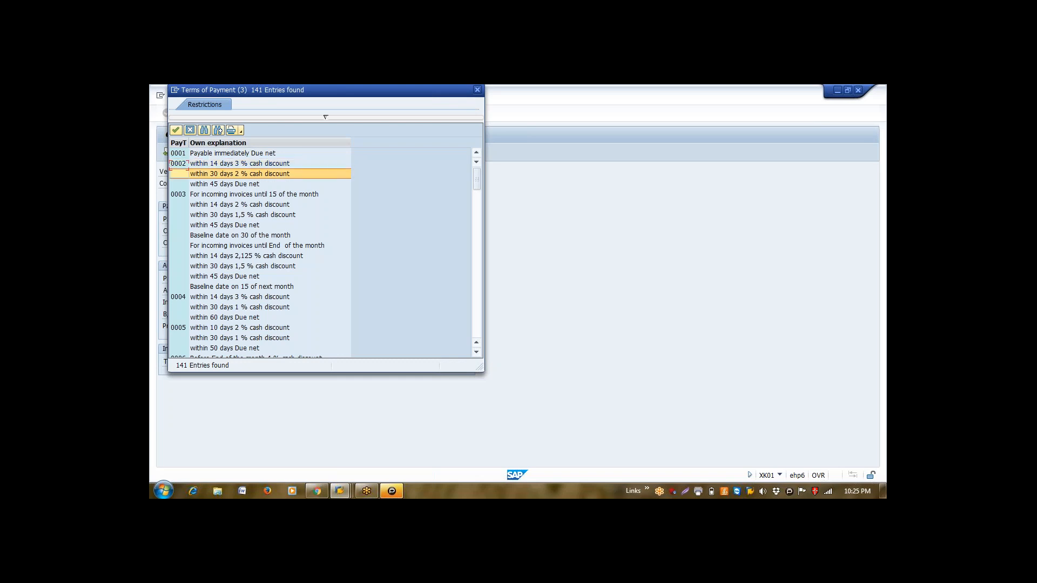
{"action": "key", "text": "Up"}
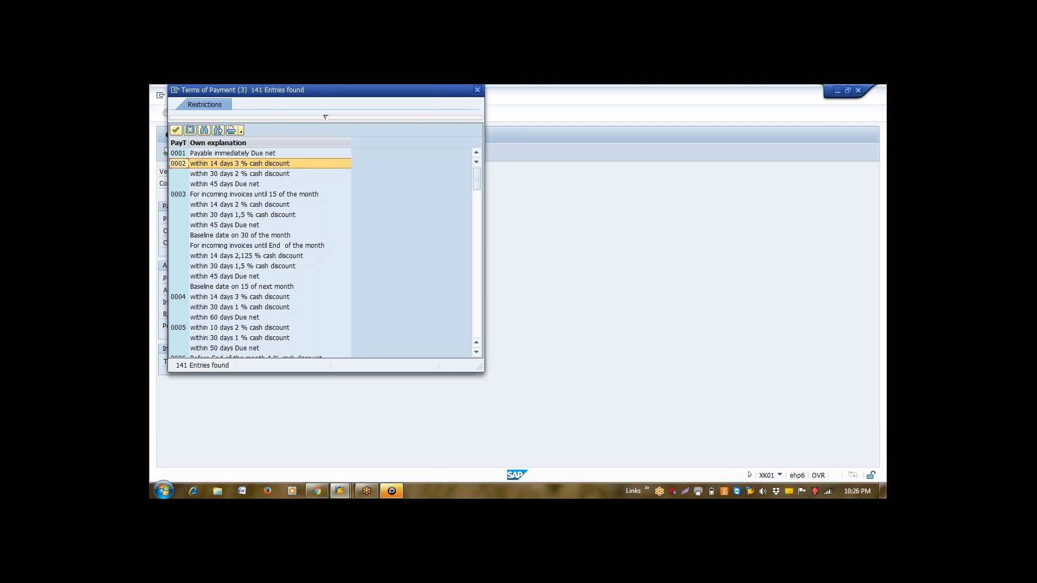
{"action": "left_click", "coordinate": [179, 154]}
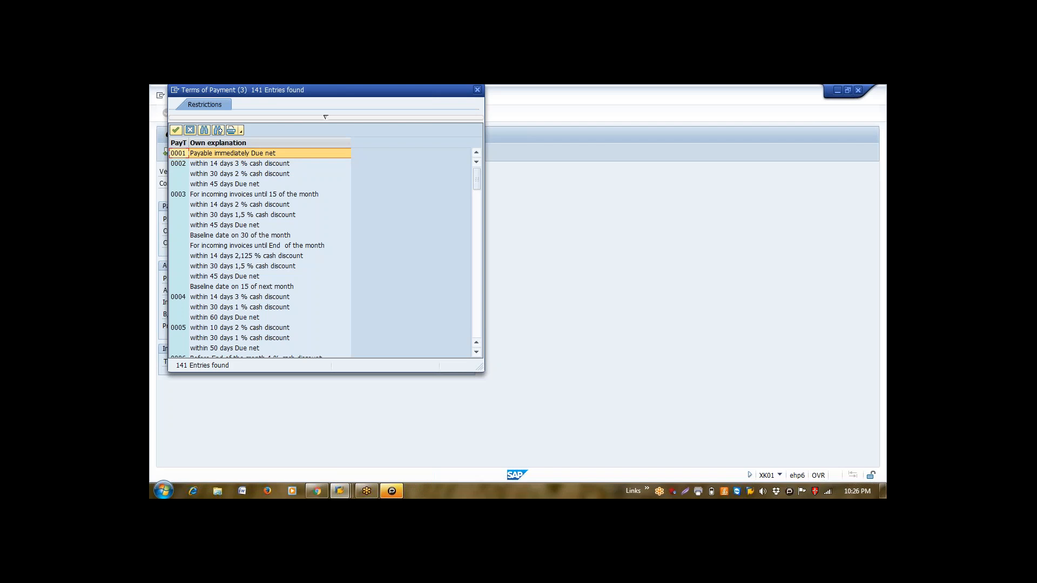
Step: Apply payment terms 0001 with Chk double inv. ticked, then continue past Correspondence
{"action": "double_click", "coordinate": [201, 156]}
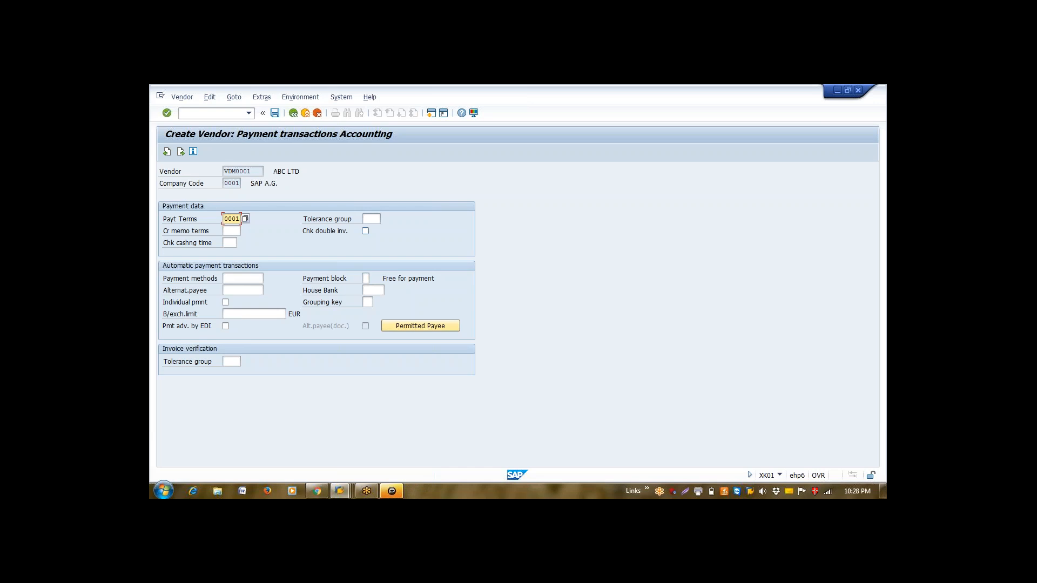
{"action": "left_click", "coordinate": [318, 231]}
{"action": "key", "text": "Return"}
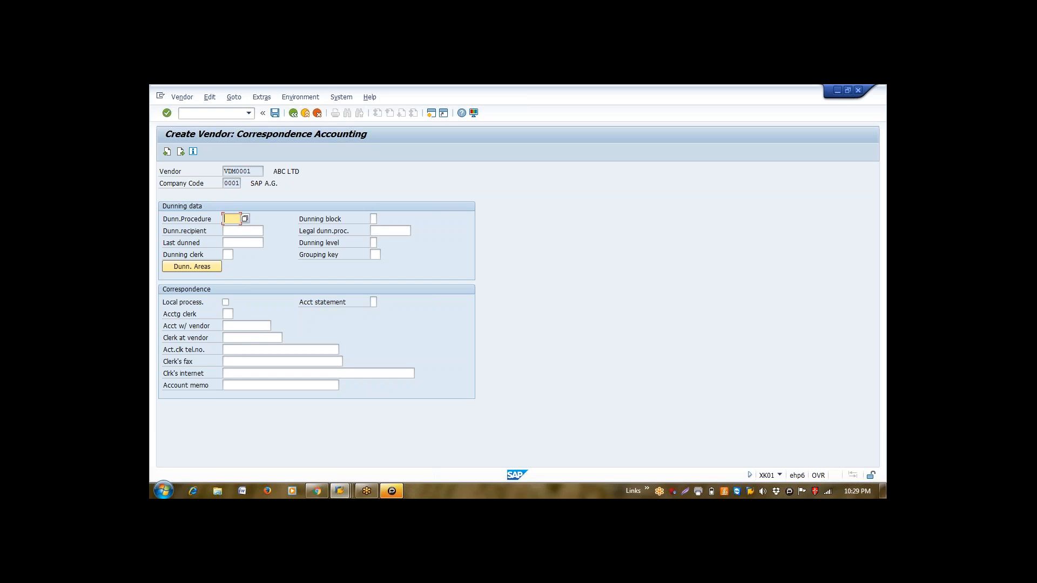
{"action": "key", "text": "Return"}
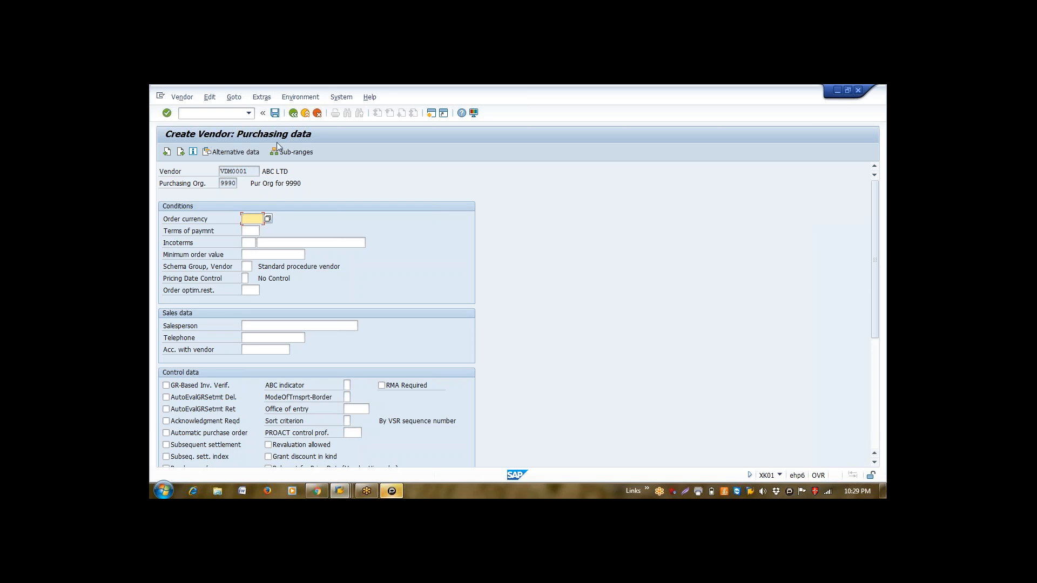
Step: Enter order currency INR, then move into the Incoterms and Schema Group, Vendor fields
{"action": "left_click", "coordinate": [753, 349]}
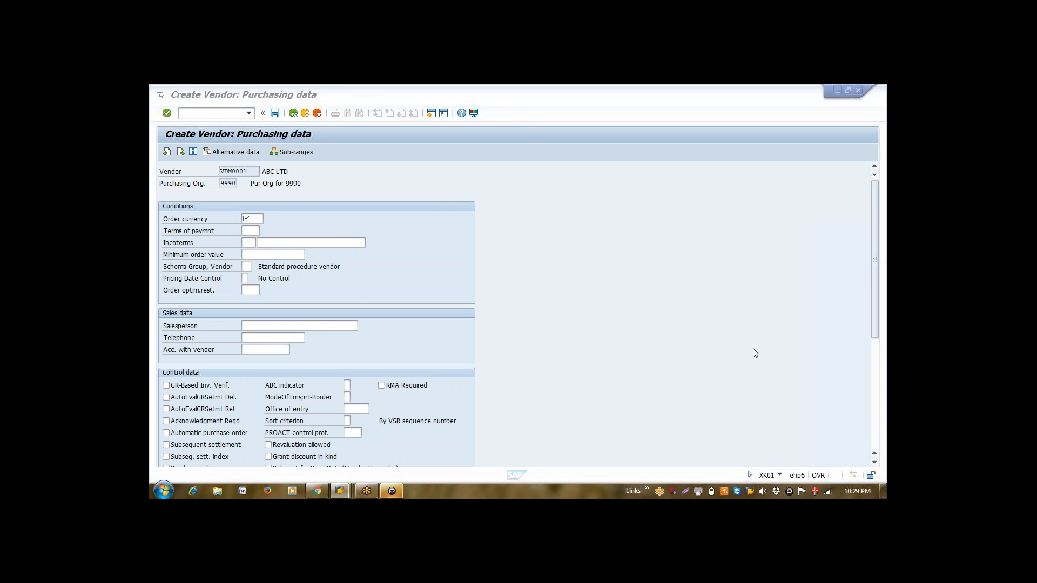
{"action": "left_click", "coordinate": [253, 218]}
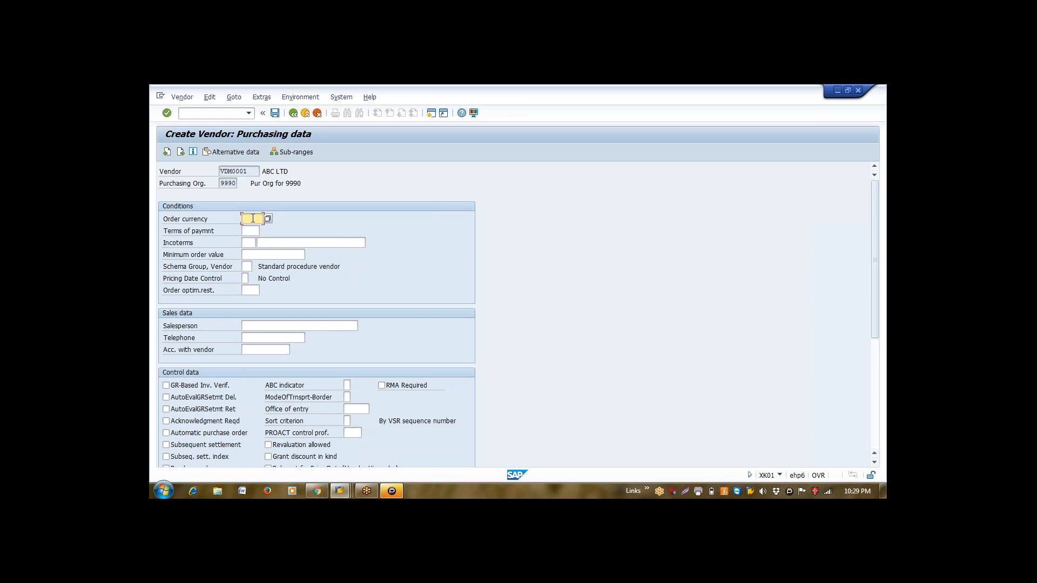
{"action": "type", "text": "INR"}
{"action": "left_click", "coordinate": [298, 226]}
{"action": "left_click", "coordinate": [249, 243]}
{"action": "left_click", "coordinate": [247, 267]}
Step: Raise the Windows system volume slightly and return to the SAP vendor purchasing data form
{"action": "left_click", "coordinate": [763, 492]}
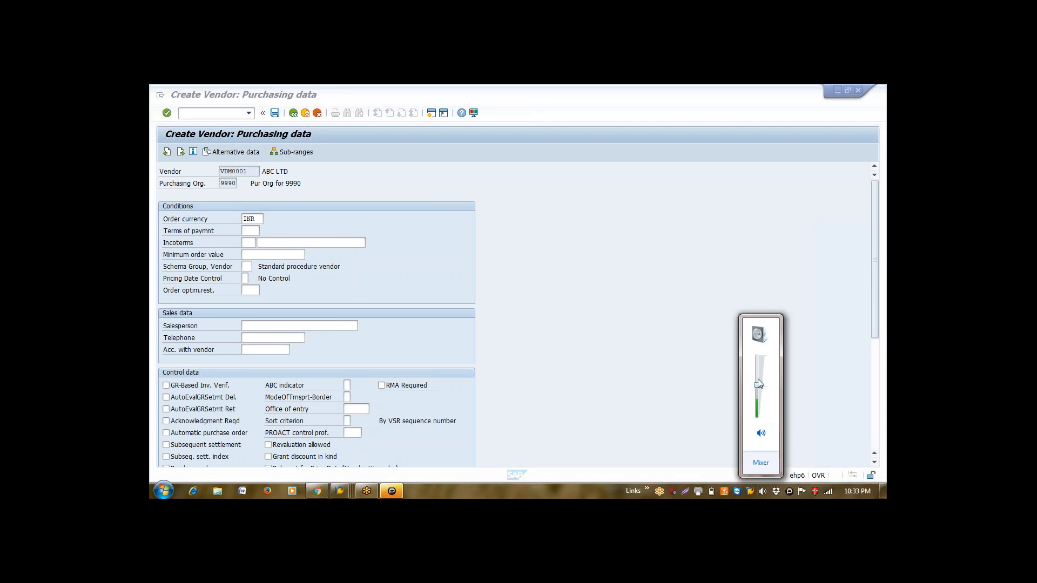
{"action": "left_click", "coordinate": [758, 373]}
{"action": "left_click", "coordinate": [633, 294]}
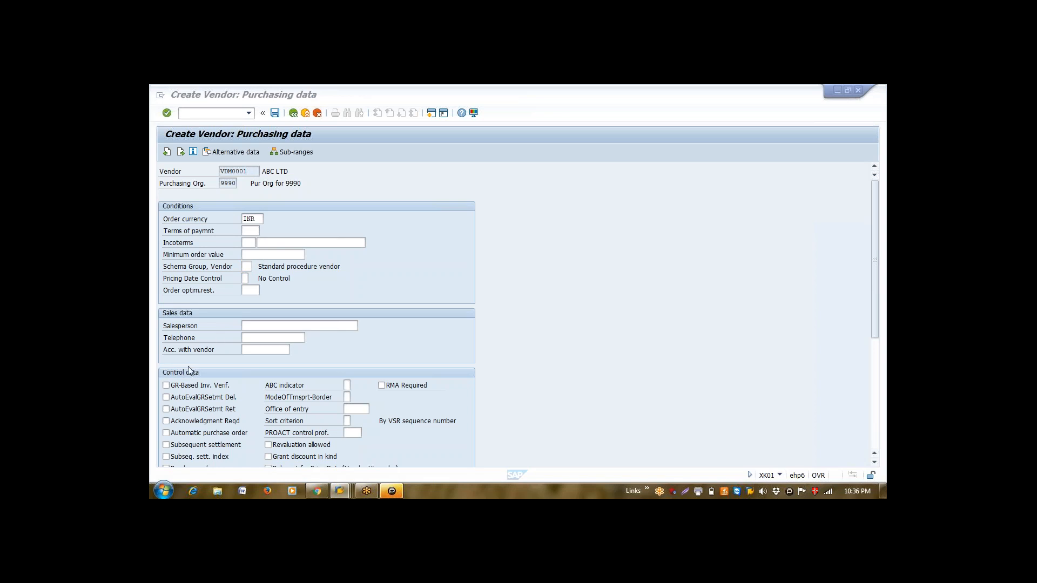
{"action": "left_click", "coordinate": [875, 463]}
{"action": "left_click", "coordinate": [874, 463]}
{"action": "left_click", "coordinate": [874, 463]}
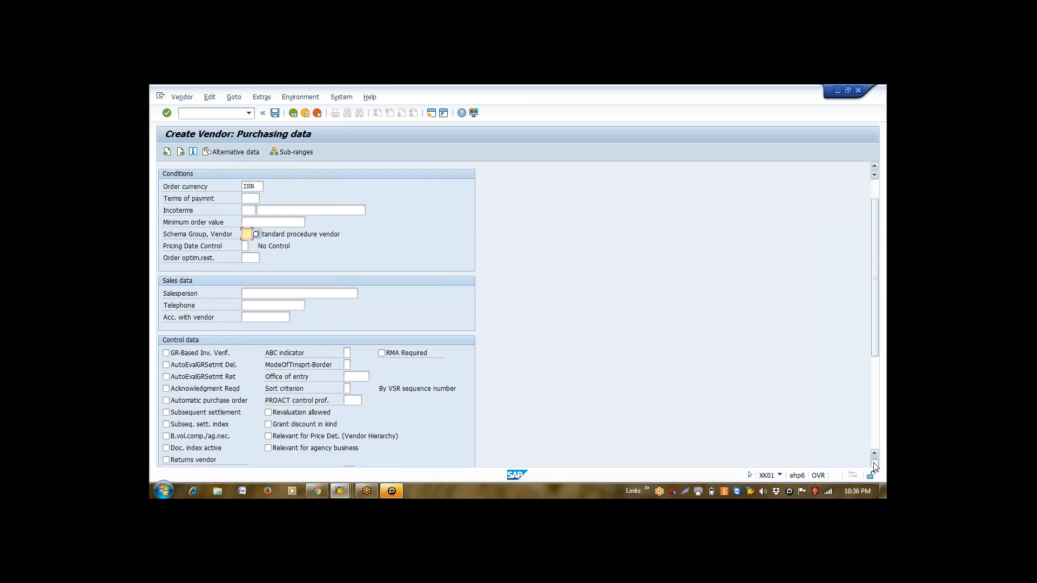
{"action": "left_click", "coordinate": [875, 463]}
{"action": "left_click", "coordinate": [875, 463]}
{"action": "left_click", "coordinate": [875, 463]}
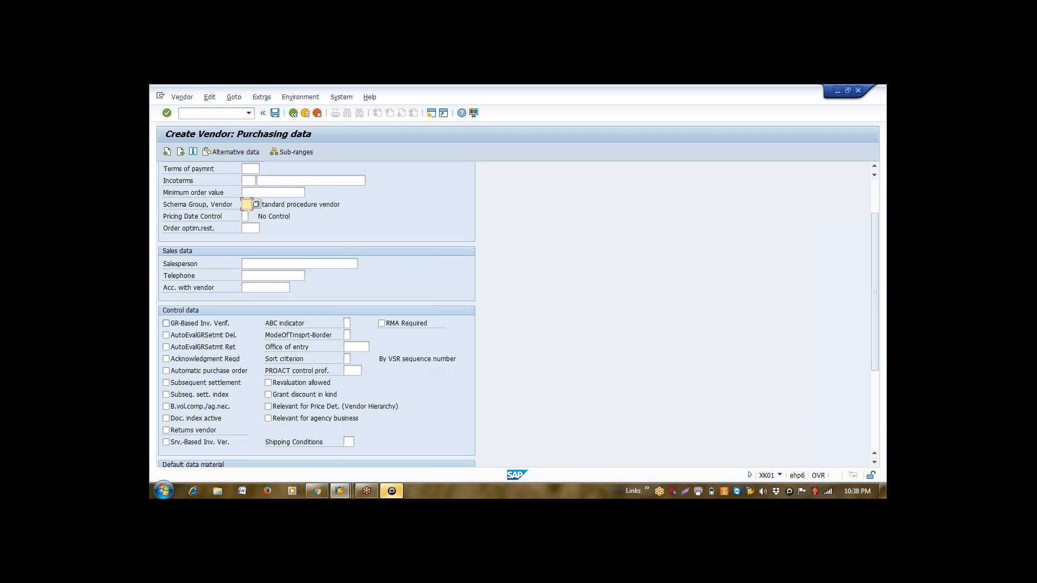
Step: Tick GR-Based Inv. Verif. in vendor VDM0001's purchasing control data
{"action": "left_click", "coordinate": [166, 323]}
Step: Tick Srv.-Based Inv. Ver. in vendor VDM0001's control data
{"action": "left_click", "coordinate": [167, 442]}
Step: Tick Automatic purchase order and continue to the Partner functions screen
{"action": "left_click", "coordinate": [166, 372]}
{"action": "key", "text": "Return"}
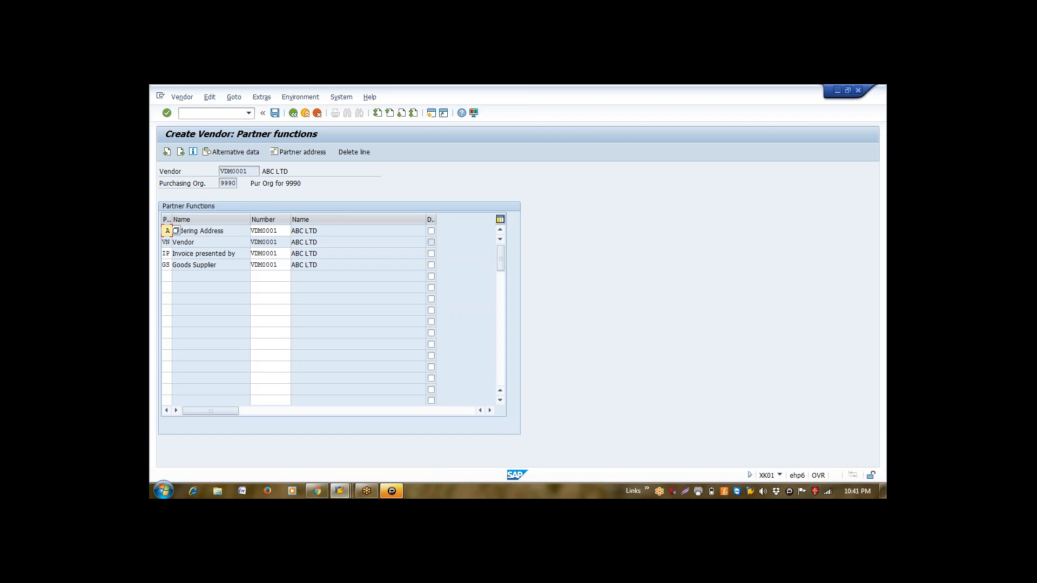
Step: Set the first partner function to Ordering Address and proceed to the last data screen
{"action": "left_click", "coordinate": [175, 231]}
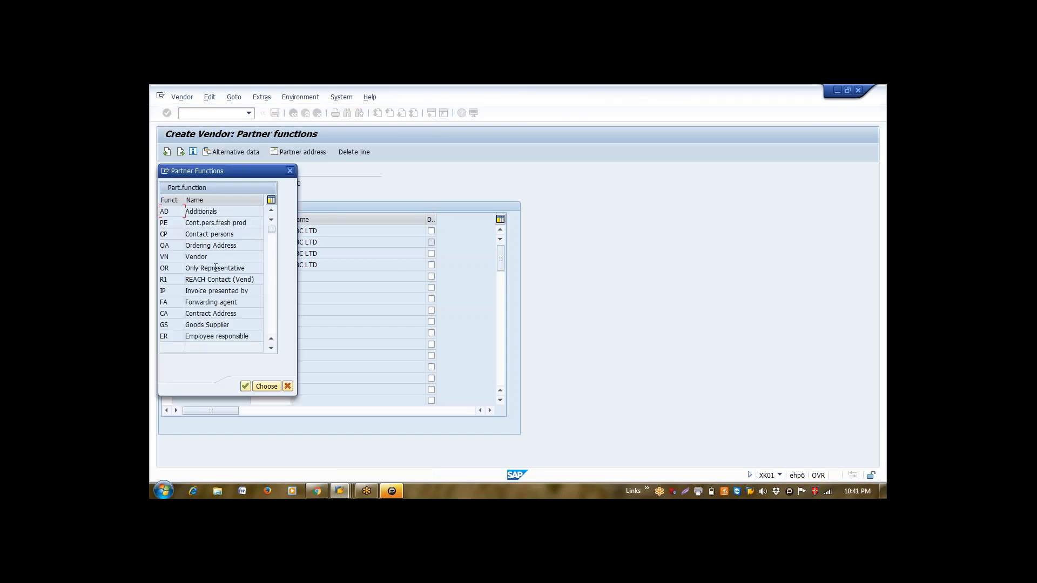
{"action": "double_click", "coordinate": [208, 245]}
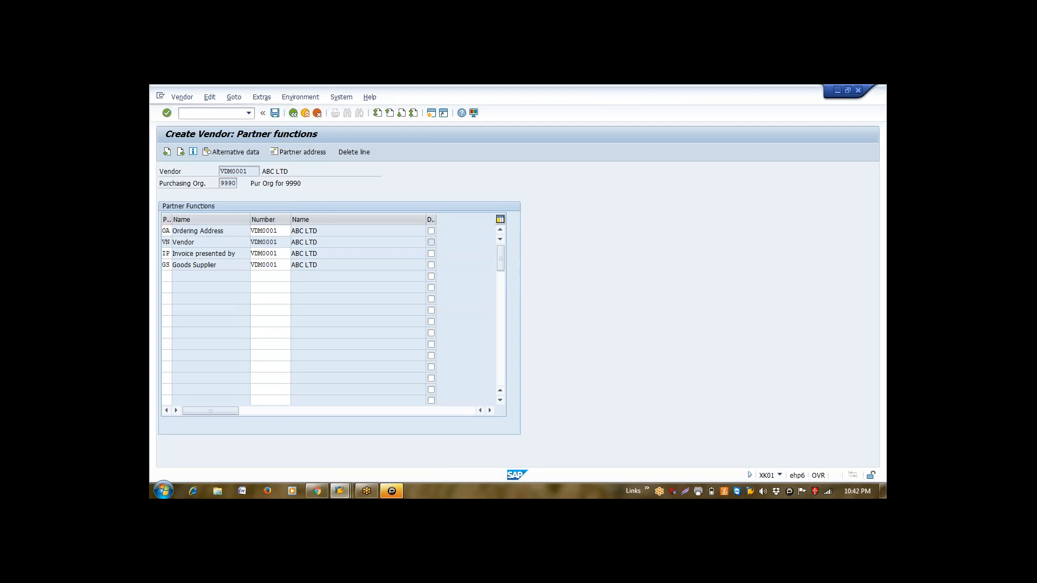
{"action": "key", "text": "Return"}
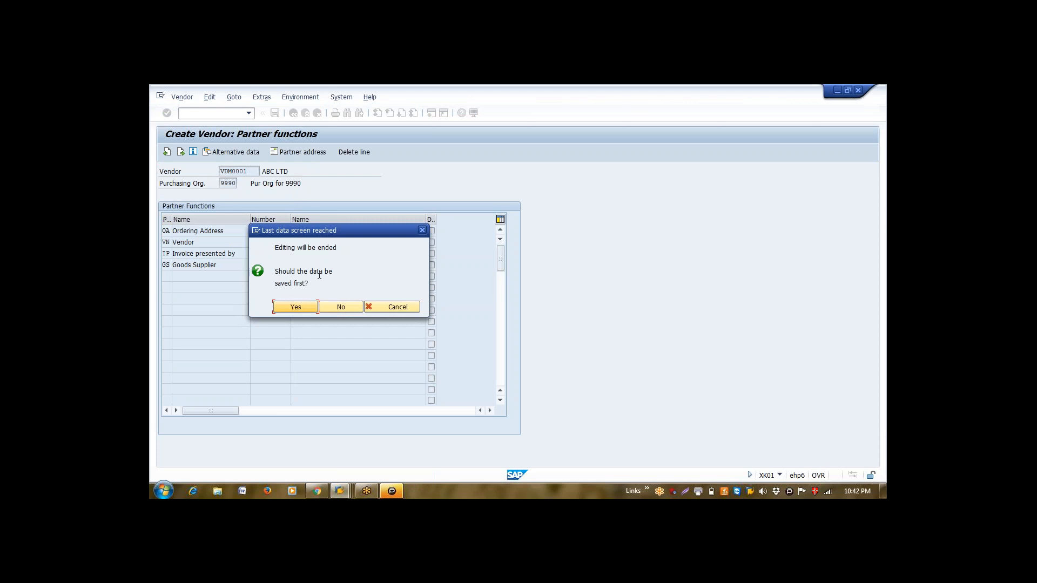
Step: Confirm saving vendor VDM0001 and acknowledge the company code 0001 creation message
{"action": "left_click", "coordinate": [299, 305]}
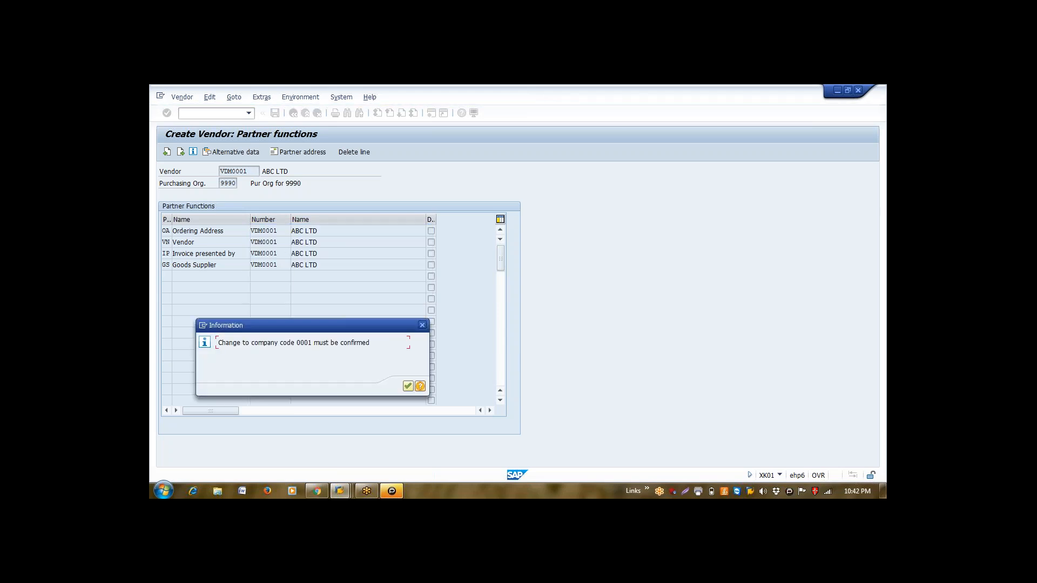
{"action": "key", "text": "Return"}
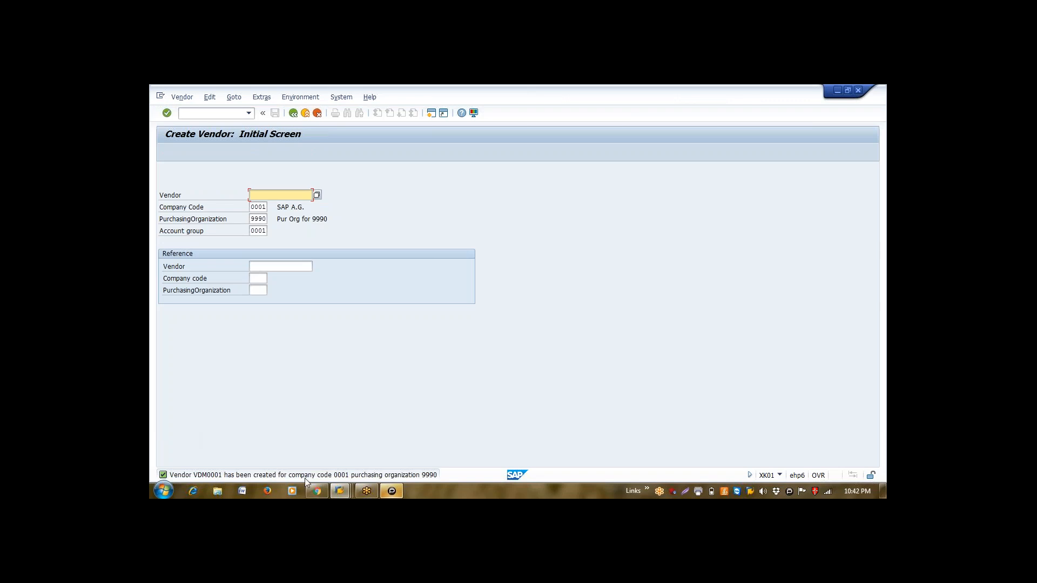
{"action": "mouse_move", "coordinate": [340, 488]}
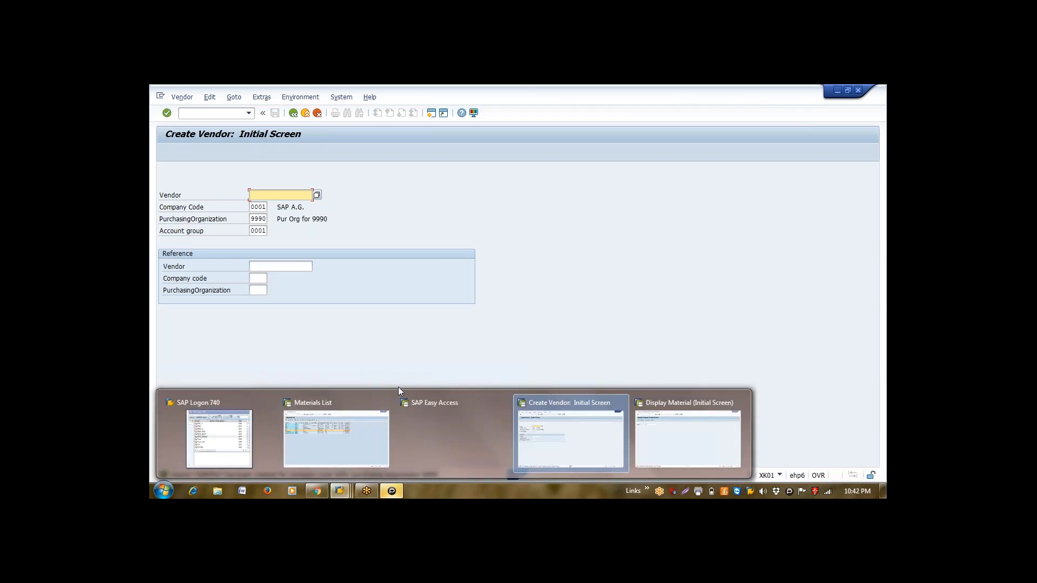